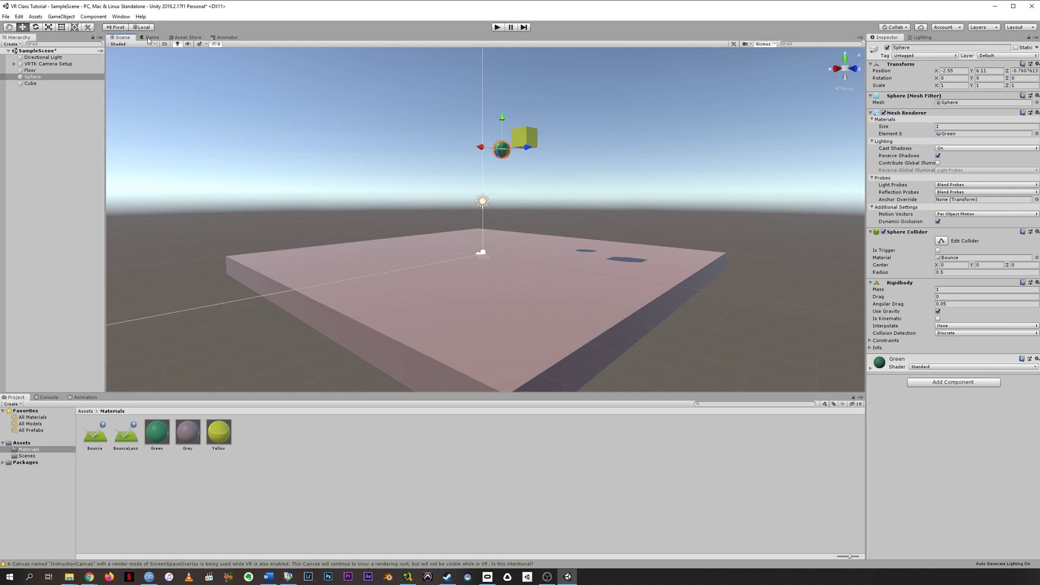
# Open the Asset Store and limit the listing to free assets.
pyautogui.click(195, 38)
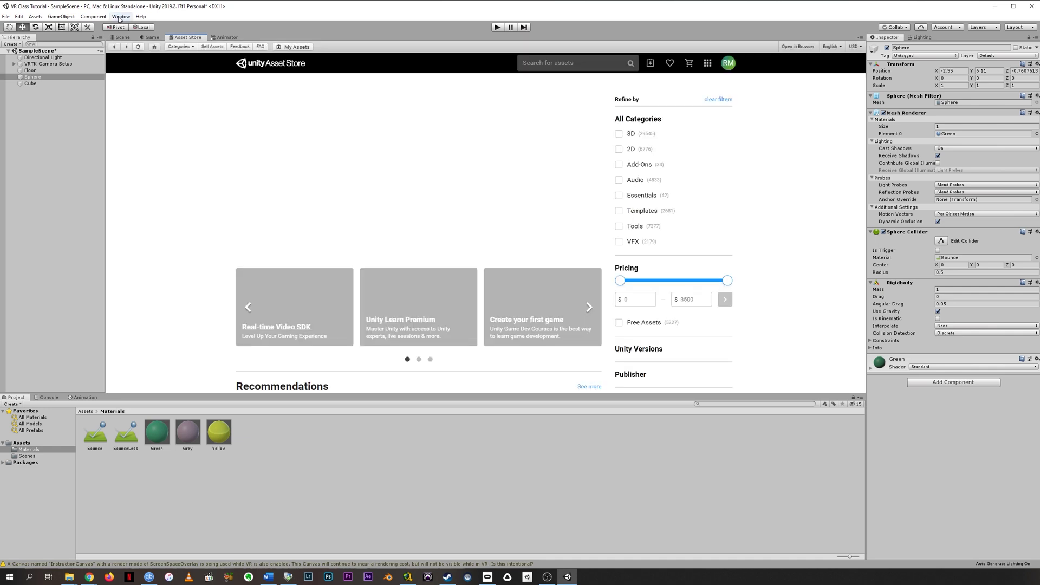
pyautogui.click(120, 17)
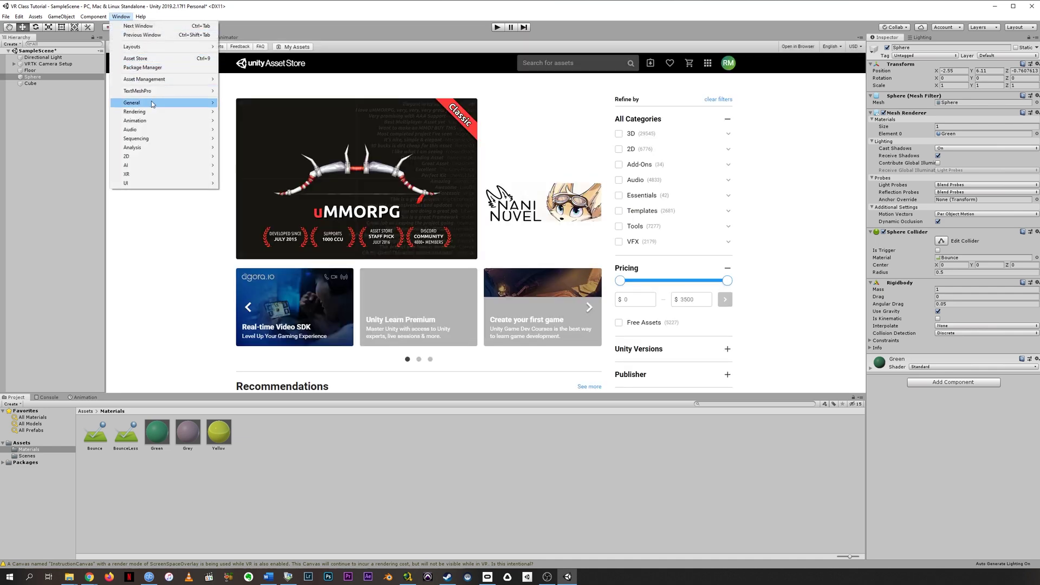
pyautogui.click(151, 60)
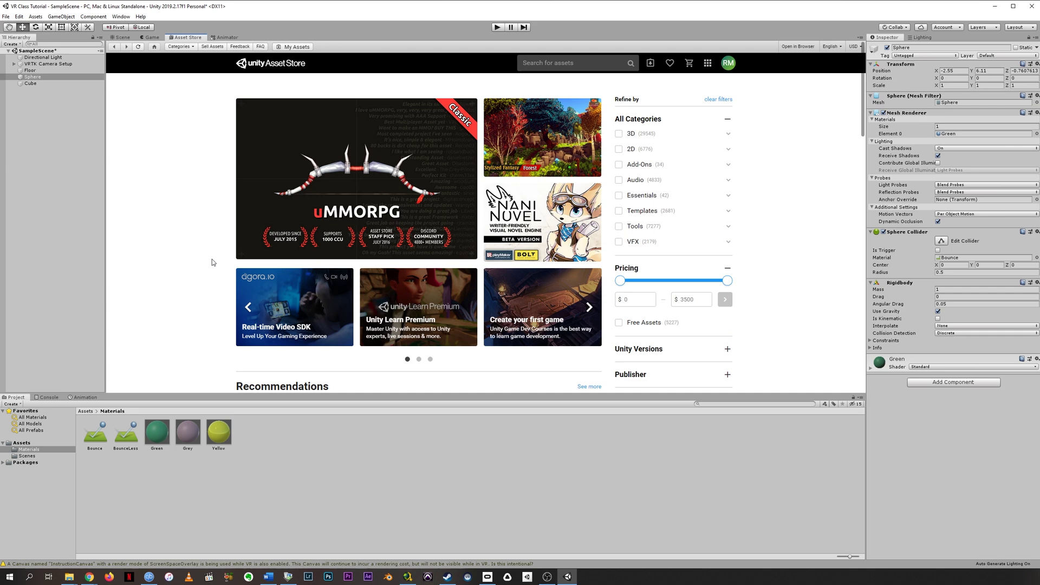
pyautogui.scroll(-4, 213, 259)
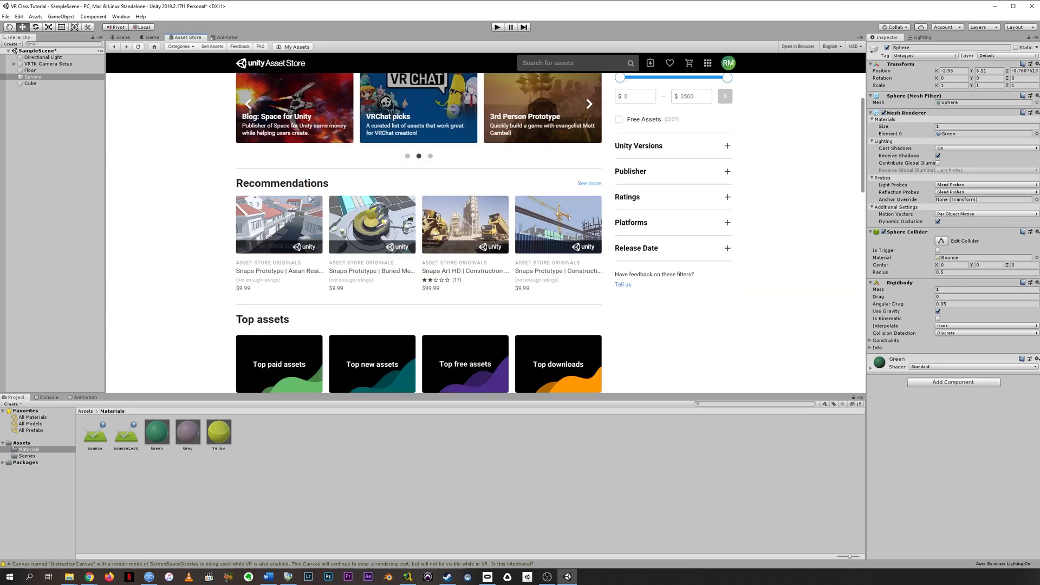
pyautogui.moveTo(296, 211)
pyautogui.scroll(4, 161, 198)
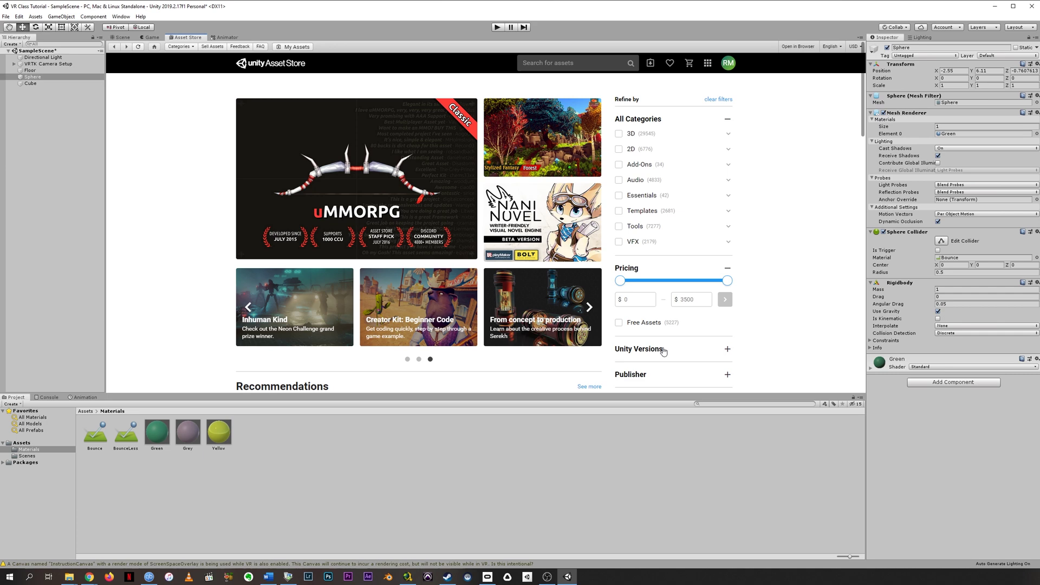
pyautogui.click(618, 324)
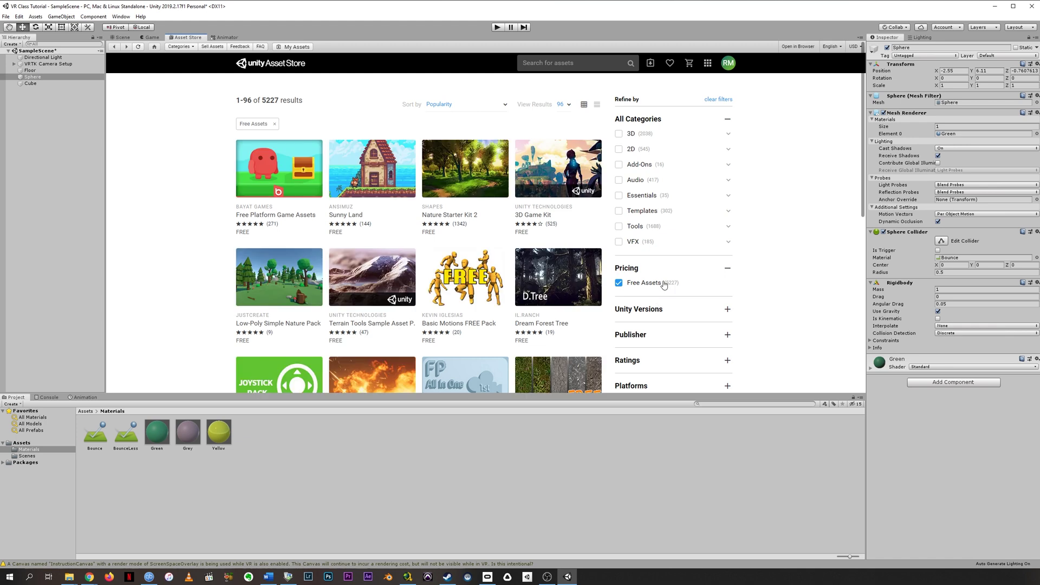
# Narrow the free assets to the 3D categories Vegetation, Props, Vehicles and Environments.
pyautogui.moveTo(541, 175)
pyautogui.click(729, 135)
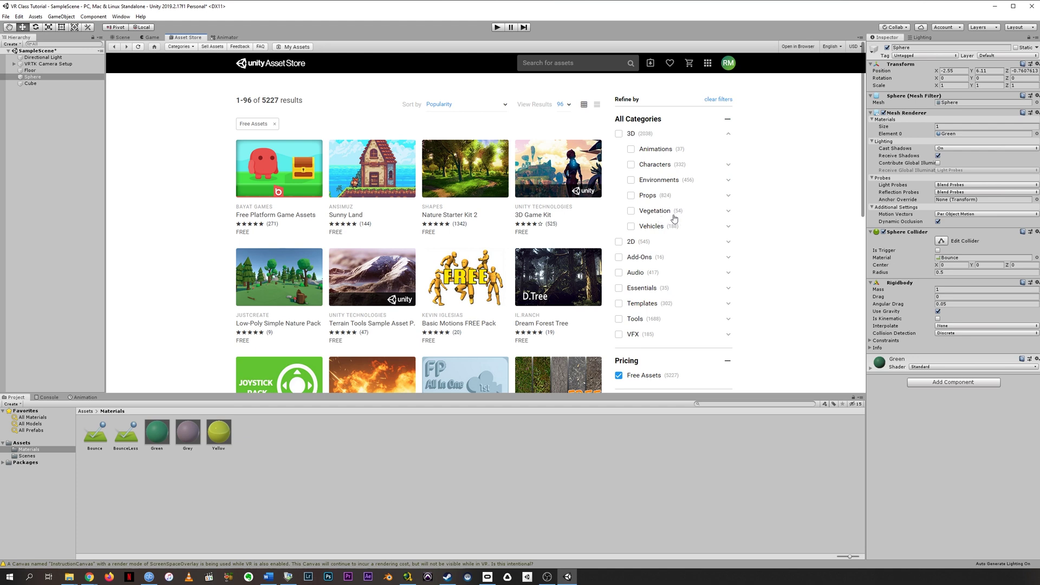
pyautogui.click(632, 212)
pyautogui.click(631, 195)
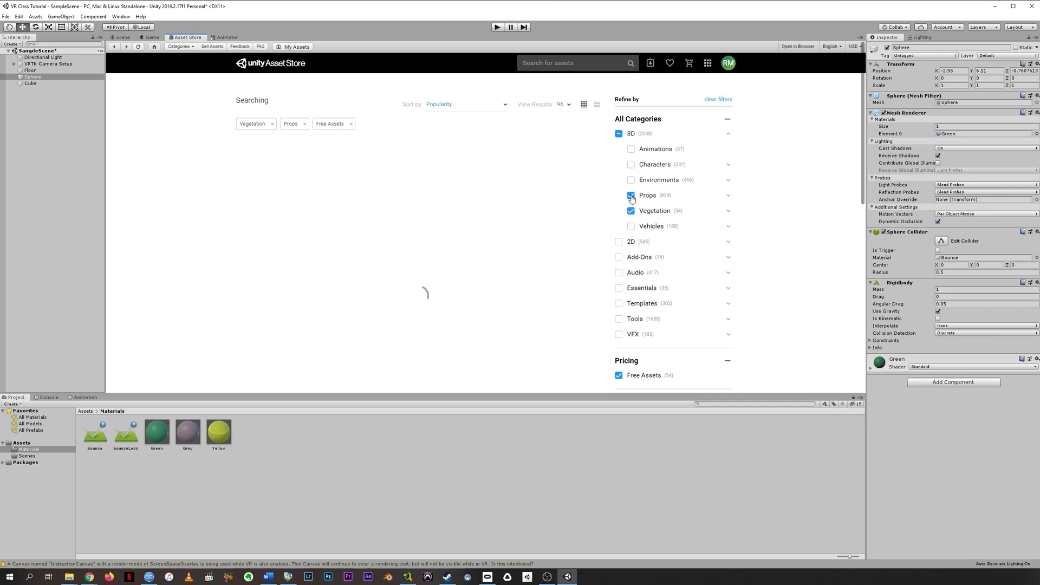
pyautogui.click(631, 227)
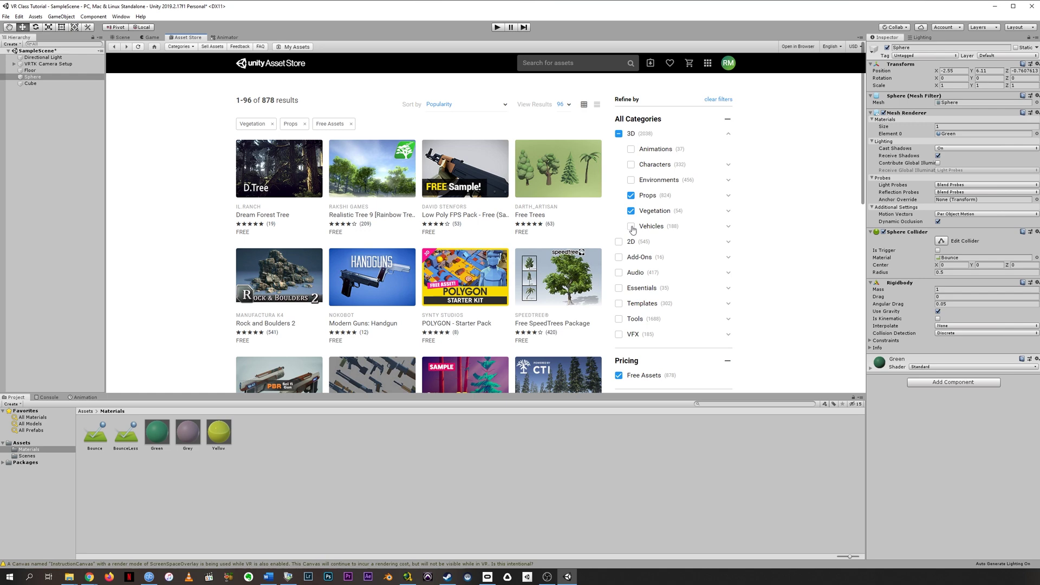
pyautogui.click(630, 181)
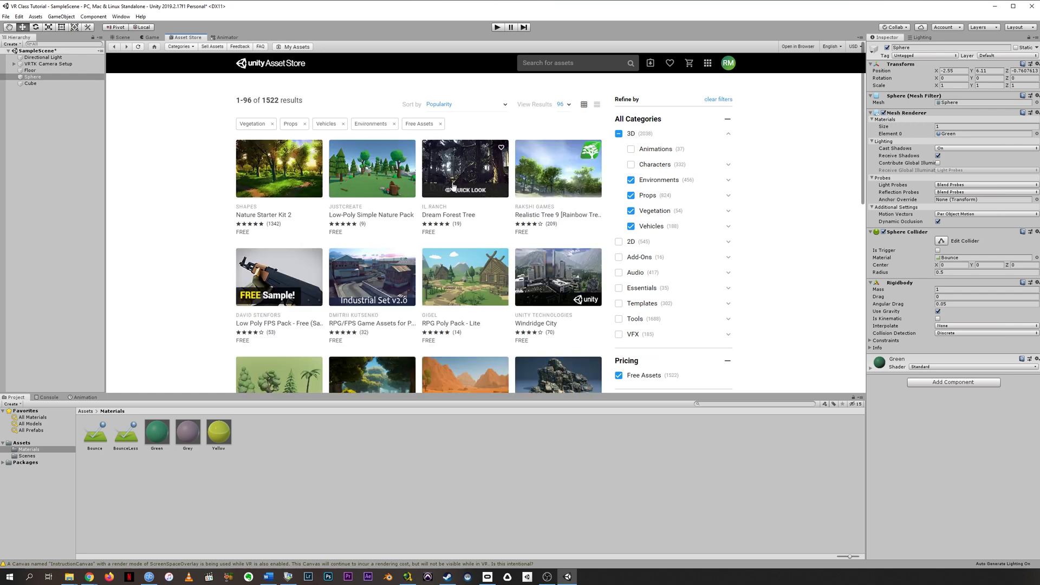
# Open the Free Trees asset from the filtered results and read its package description.
pyautogui.scroll(-3, 206, 163)
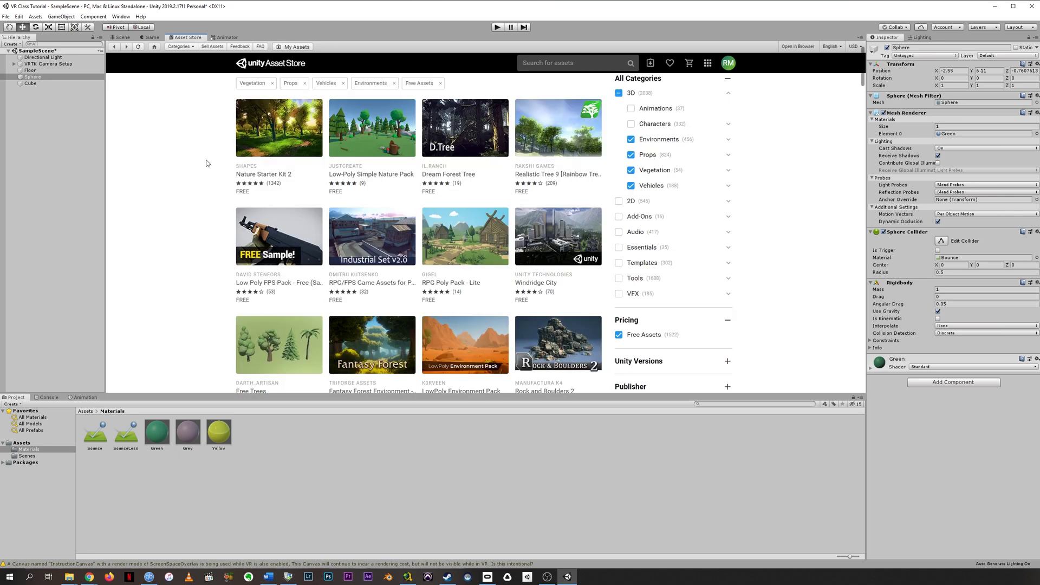
pyautogui.scroll(-2, 206, 163)
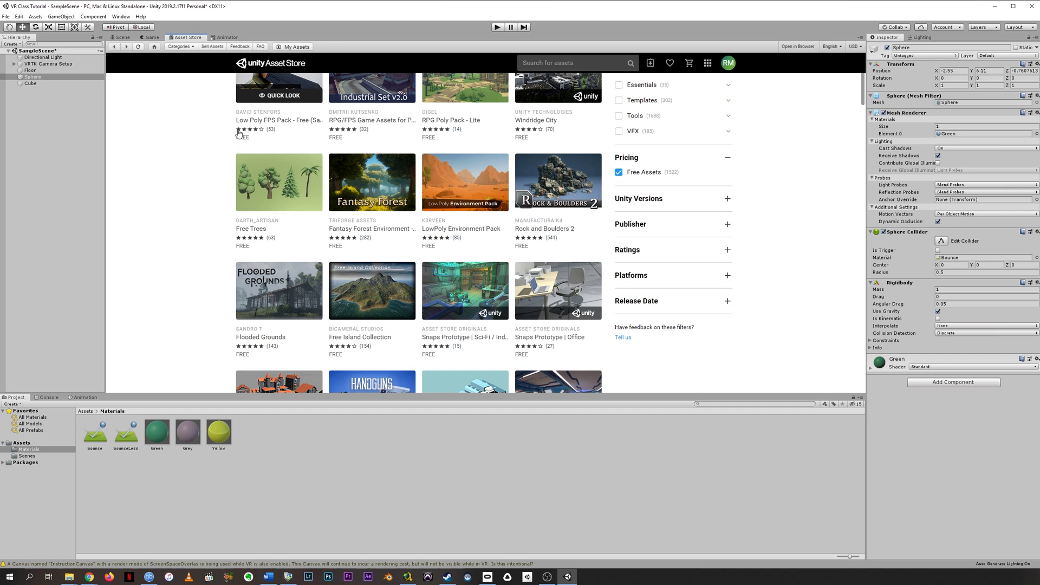
pyautogui.scroll(-1, 211, 165)
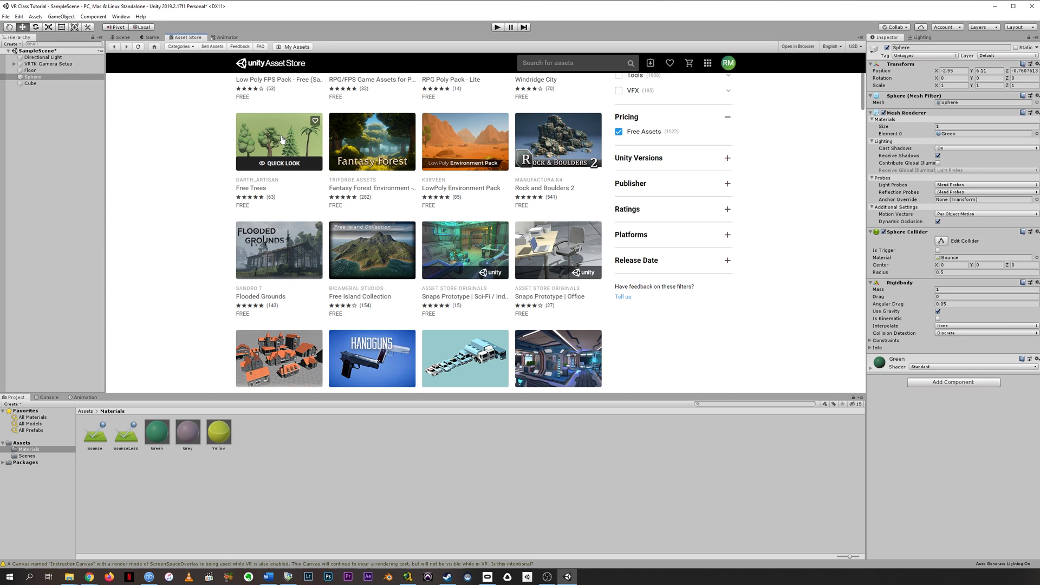
pyautogui.click(337, 151)
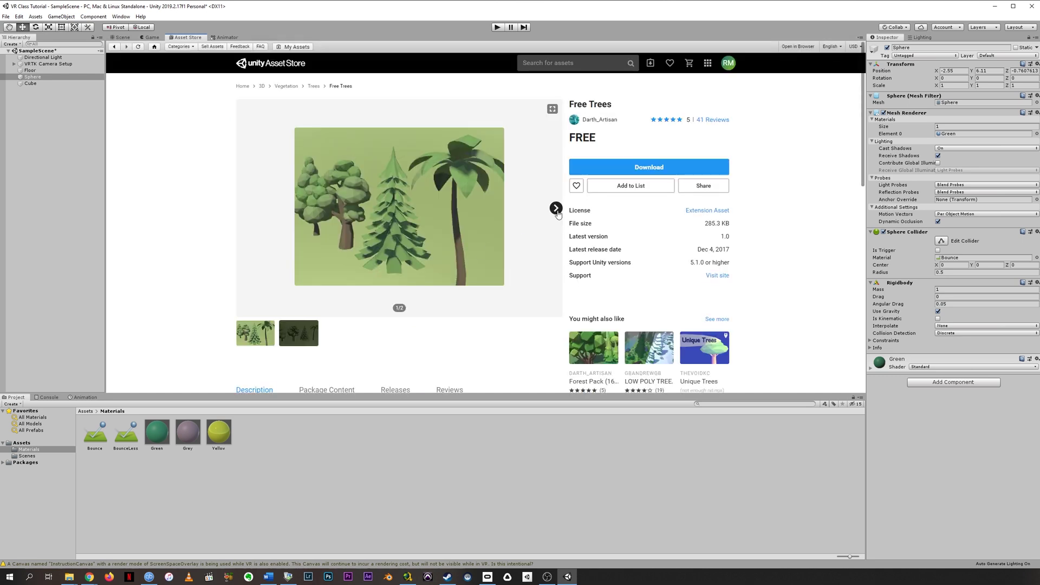
pyautogui.scroll(-5, 218, 275)
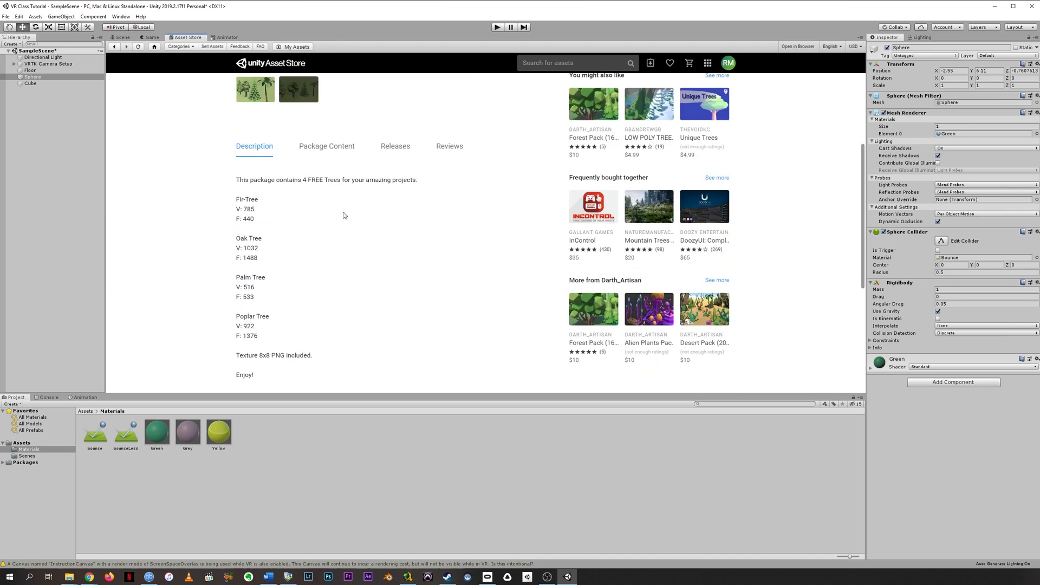
pyautogui.scroll(-3, 258, 271)
pyautogui.scroll(8, 260, 271)
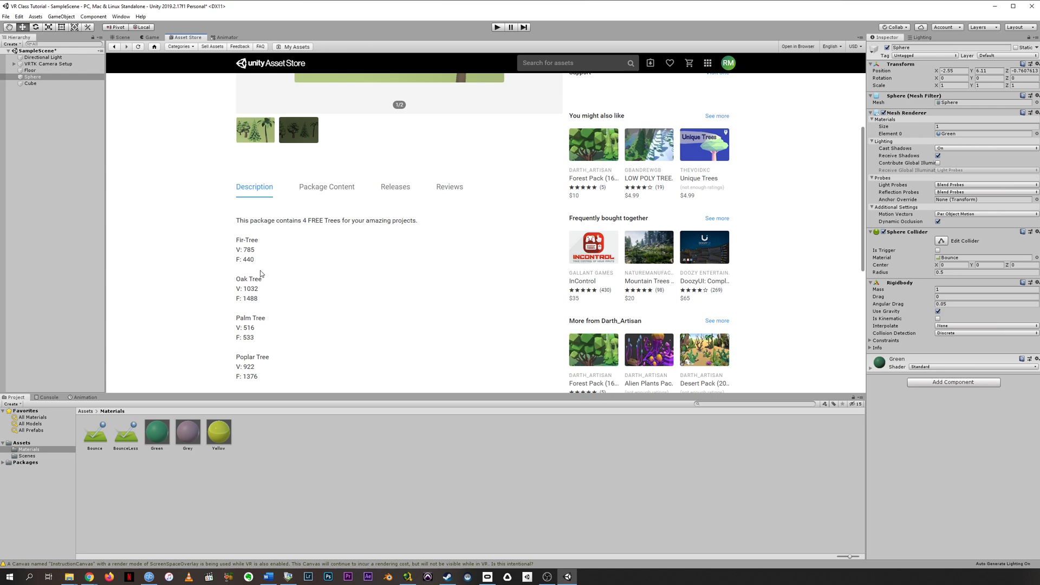
# Download the Free Trees package, check its contents, and import all of its files into the project.
pyautogui.click(617, 167)
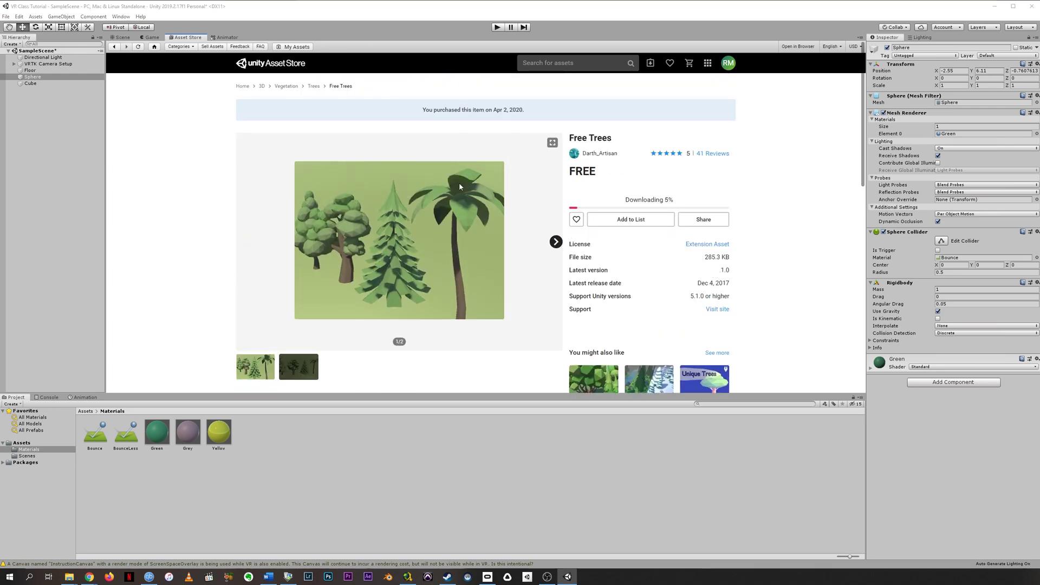
pyautogui.click(637, 203)
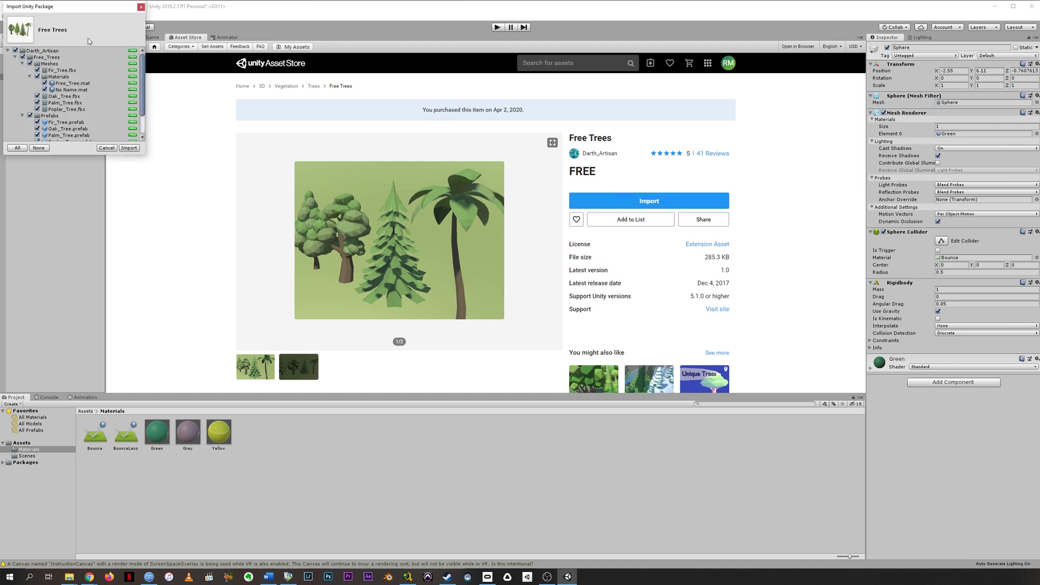
pyautogui.moveTo(141, 61)
pyautogui.mouseDown()
pyautogui.moveTo(147, 89)
pyautogui.moveTo(141, 44)
pyautogui.mouseUp()
pyautogui.moveTo(142, 78); pyautogui.dragTo(141, 102)
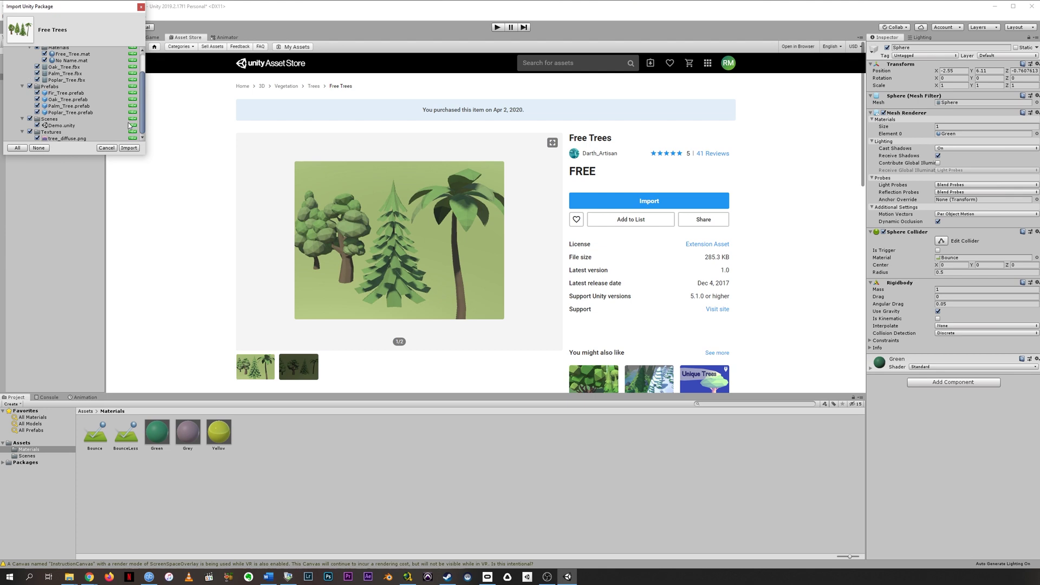
pyautogui.click(128, 148)
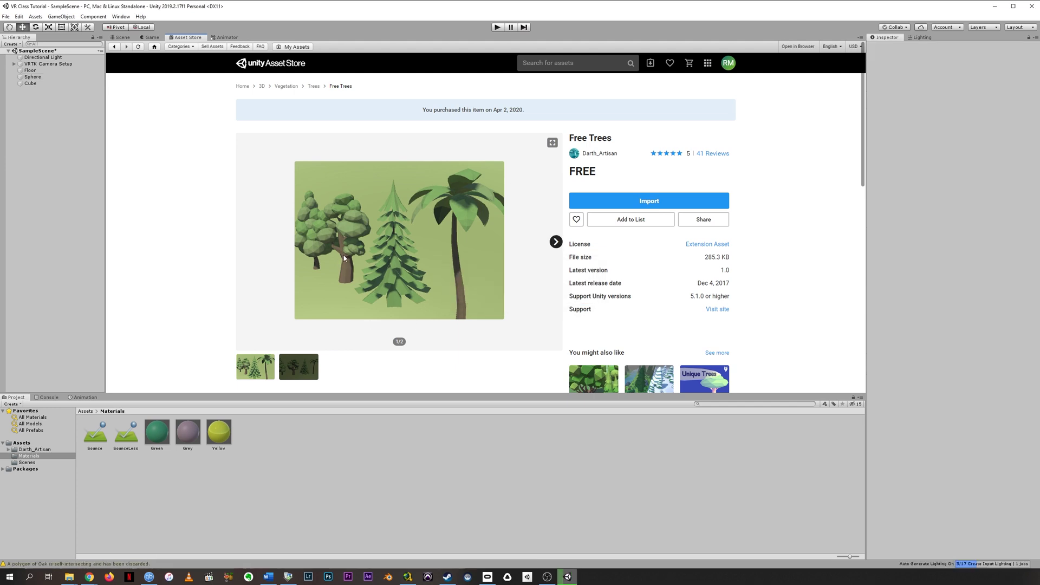
# Return to the Scene view and open the imported Free_Trees folder inside Darth_Artisan.
pyautogui.click(120, 37)
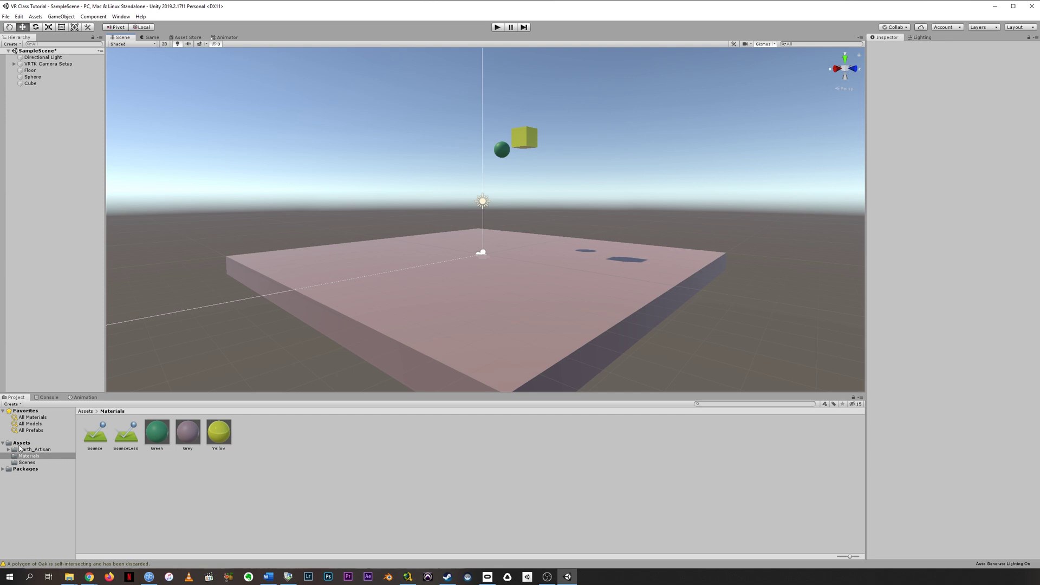
pyautogui.click(20, 443)
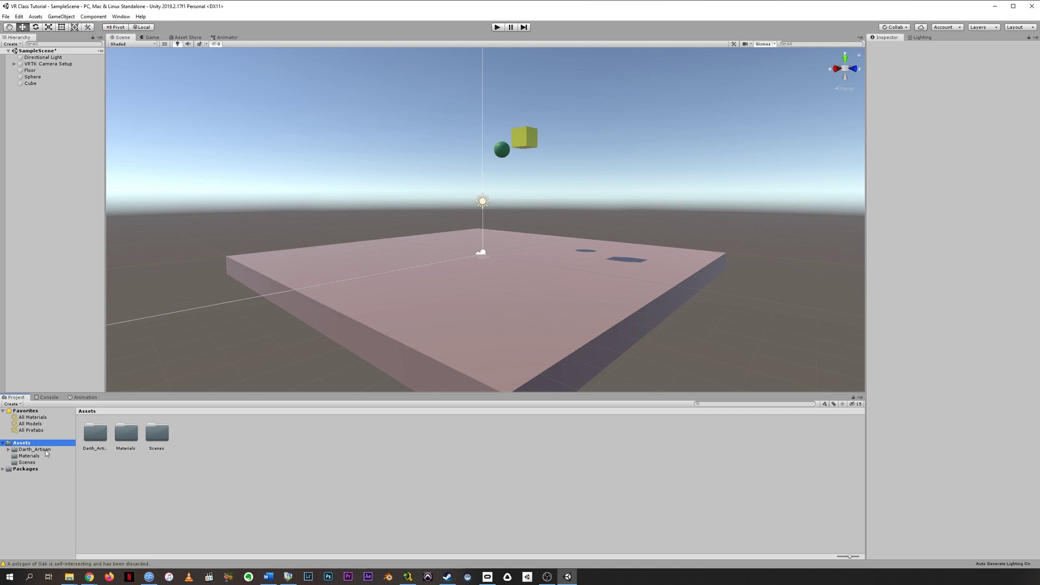
pyautogui.click(45, 450)
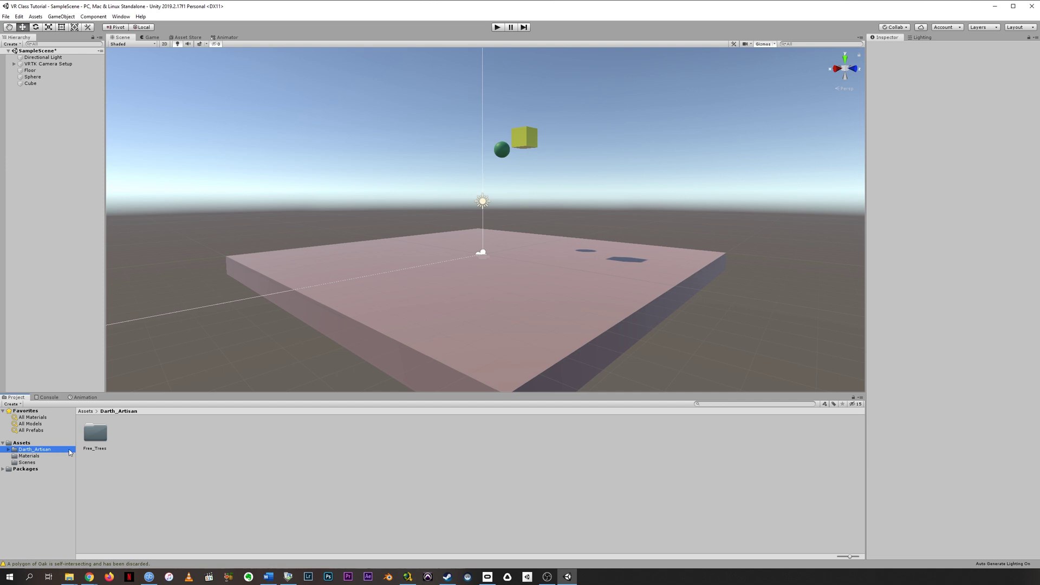
pyautogui.doubleClick(105, 438)
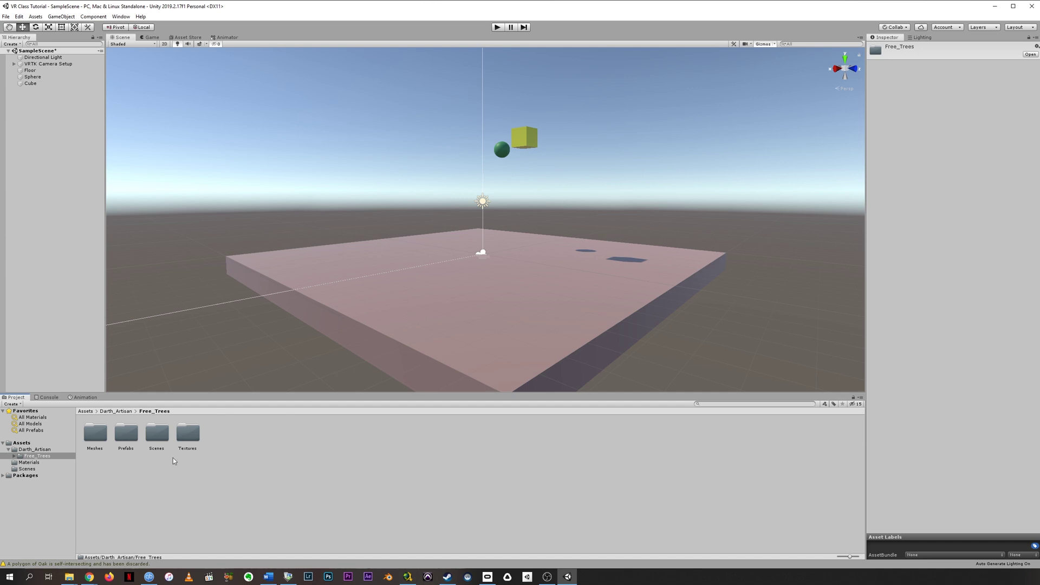
# Look through the package's Meshes, Materials, Scenes and Textures folders.
pyautogui.doubleClick(103, 436)
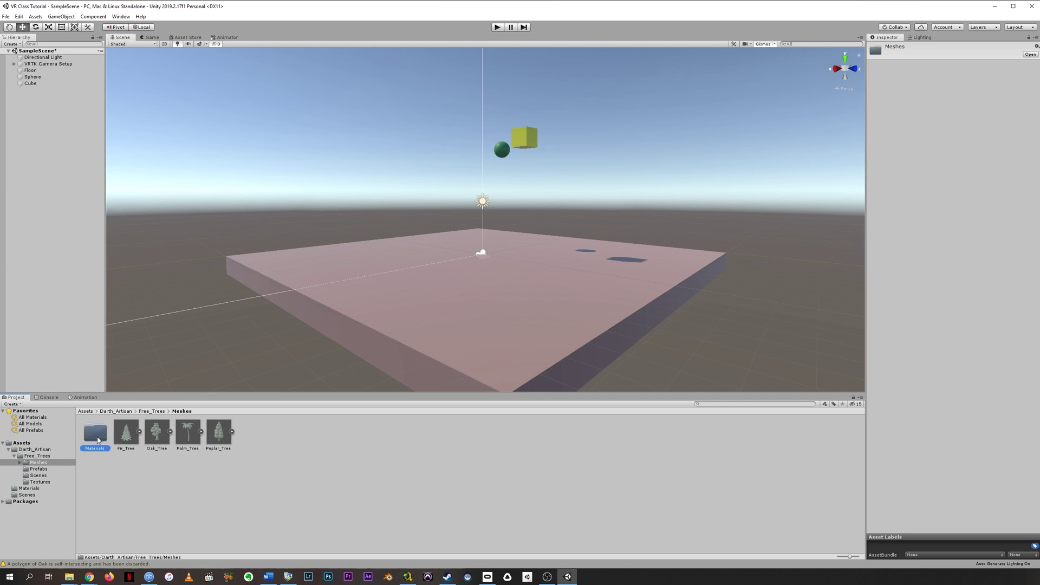
pyautogui.doubleClick(95, 432)
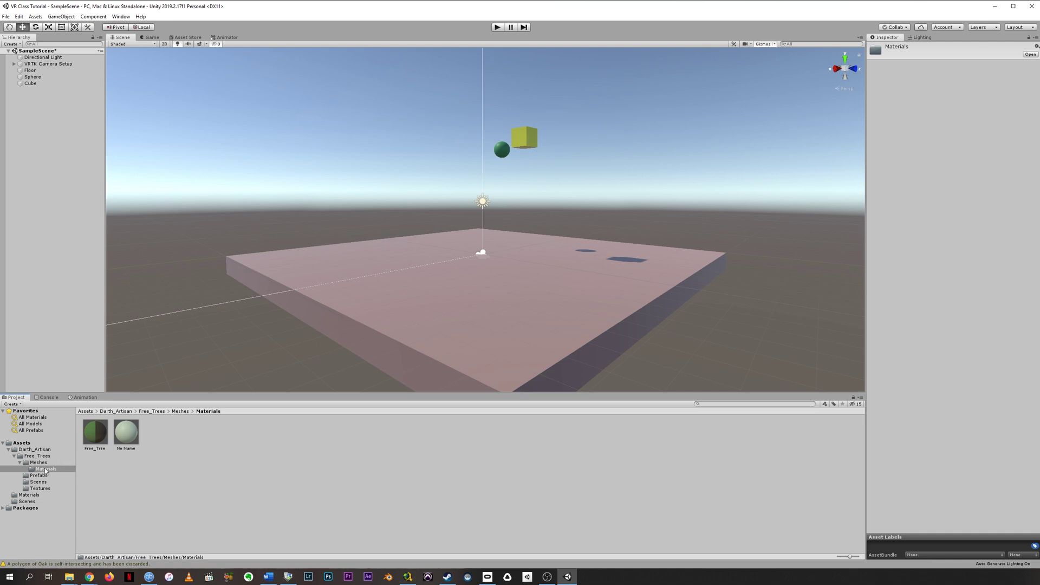
pyautogui.click(28, 484)
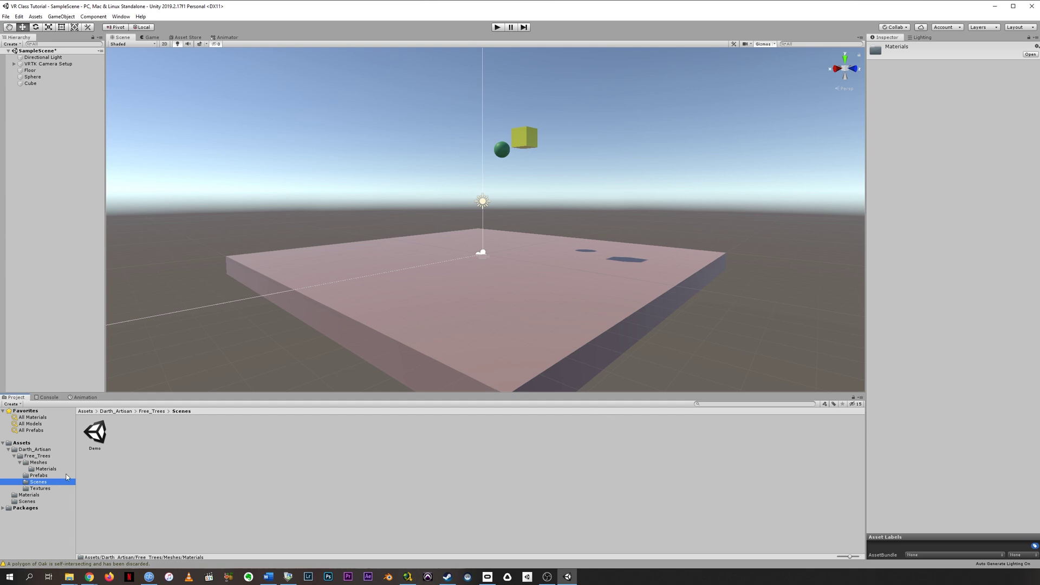
pyautogui.click(45, 488)
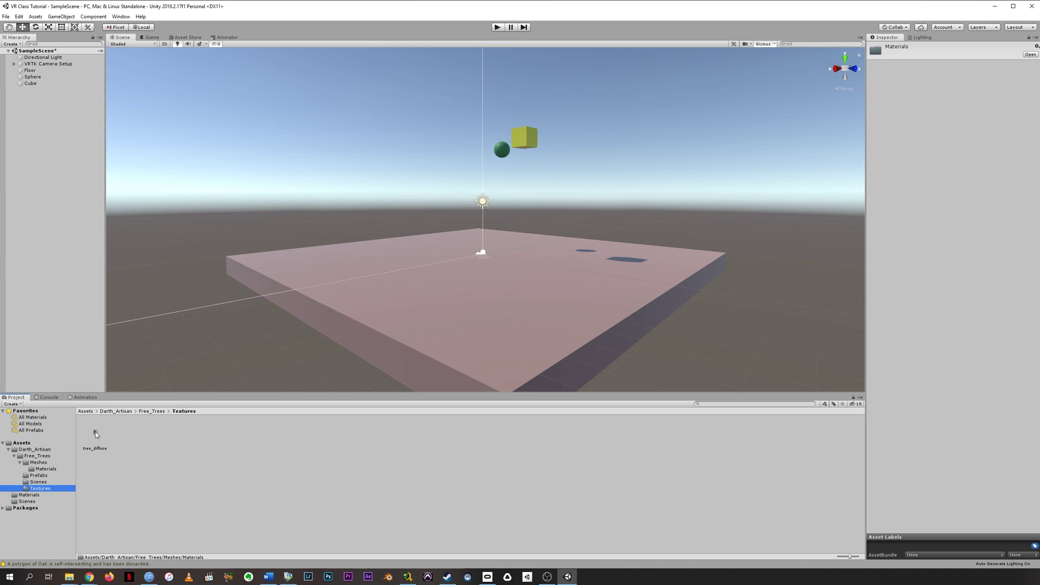
# Place the Fir_Tree prefab on the floor at about X 6, Y 0, Z -1.1 and set its scale to 2 on all three axes.
pyautogui.click(47, 477)
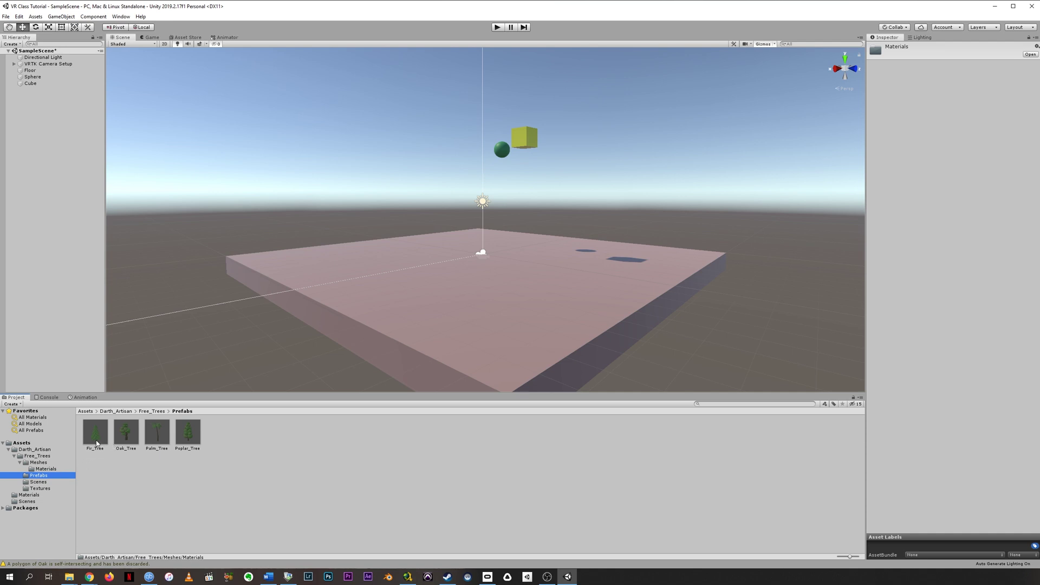
pyautogui.moveTo(97, 441); pyautogui.dragTo(363, 279)
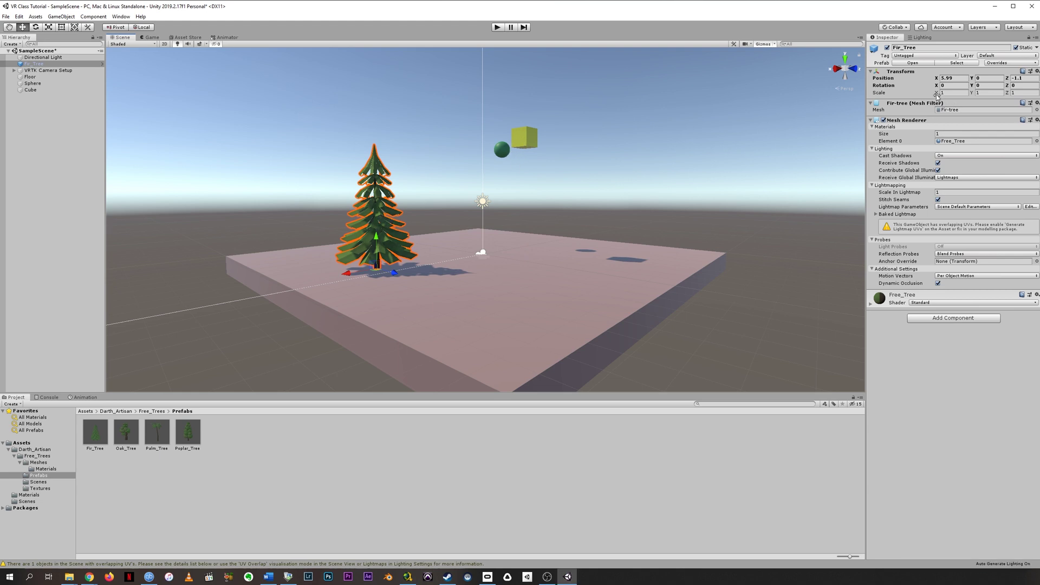
pyautogui.moveTo(937, 95); pyautogui.dragTo(961, 101)
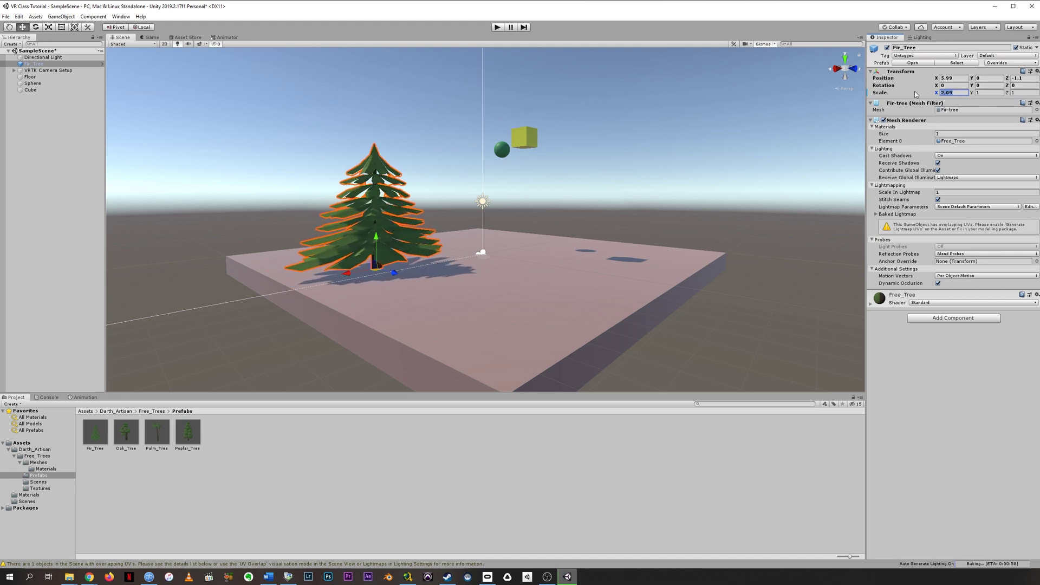
pyautogui.write('2')
pyautogui.press('Tab')
pyautogui.write('2')
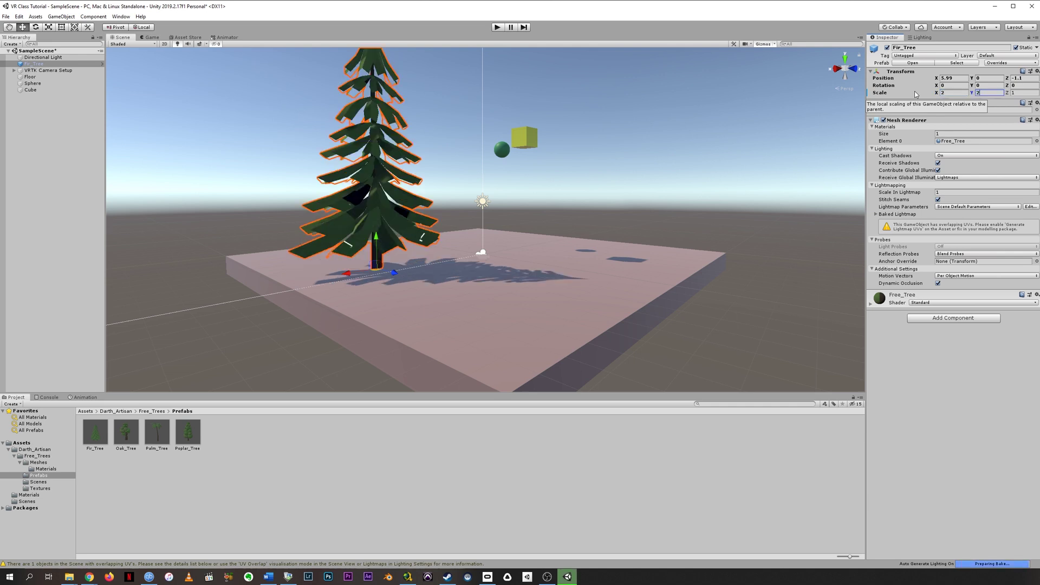
pyautogui.press('Tab')
pyautogui.write('2')
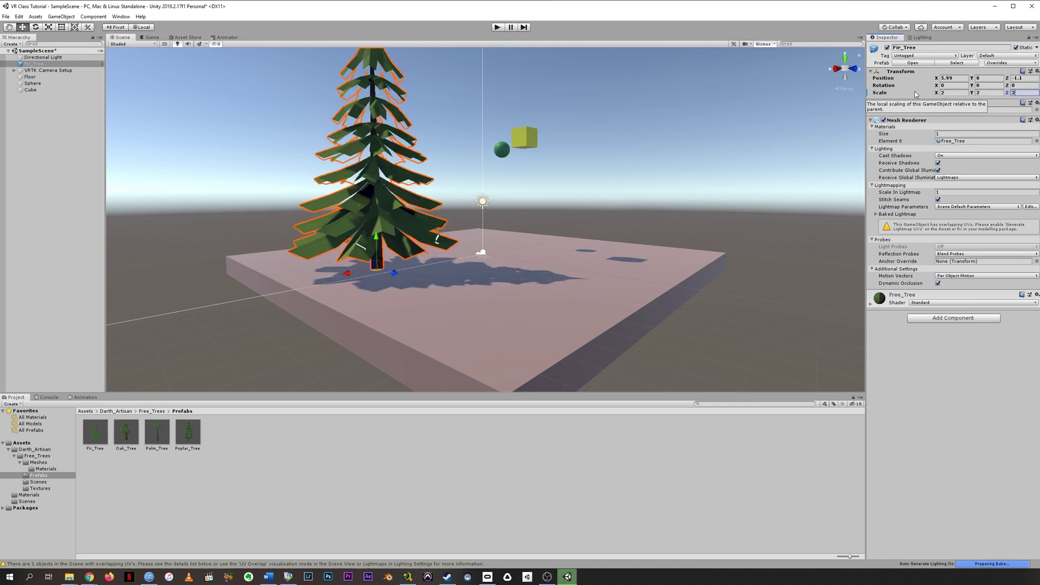
pyautogui.click(479, 201)
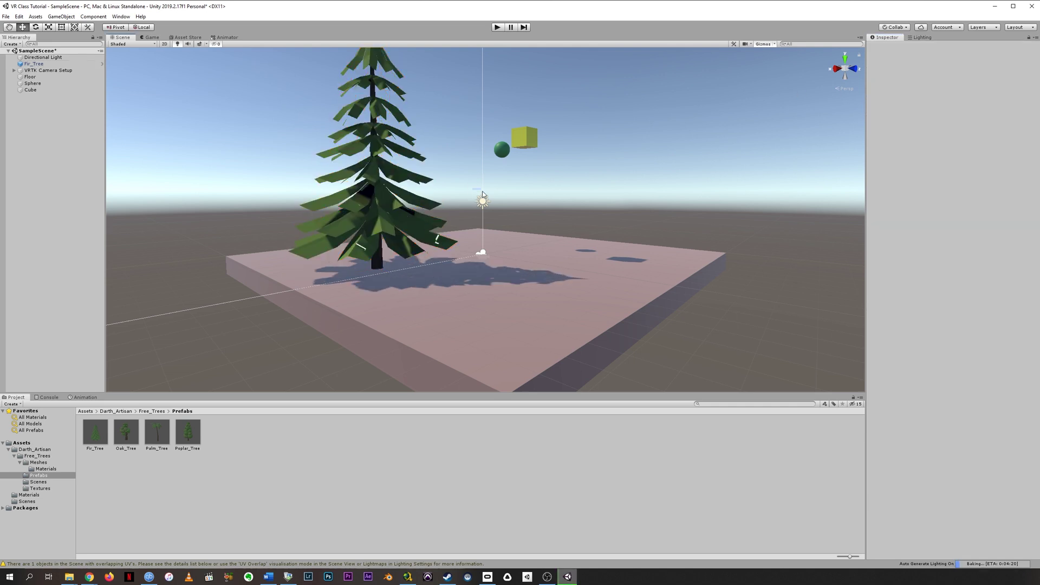
pyautogui.click(500, 189)
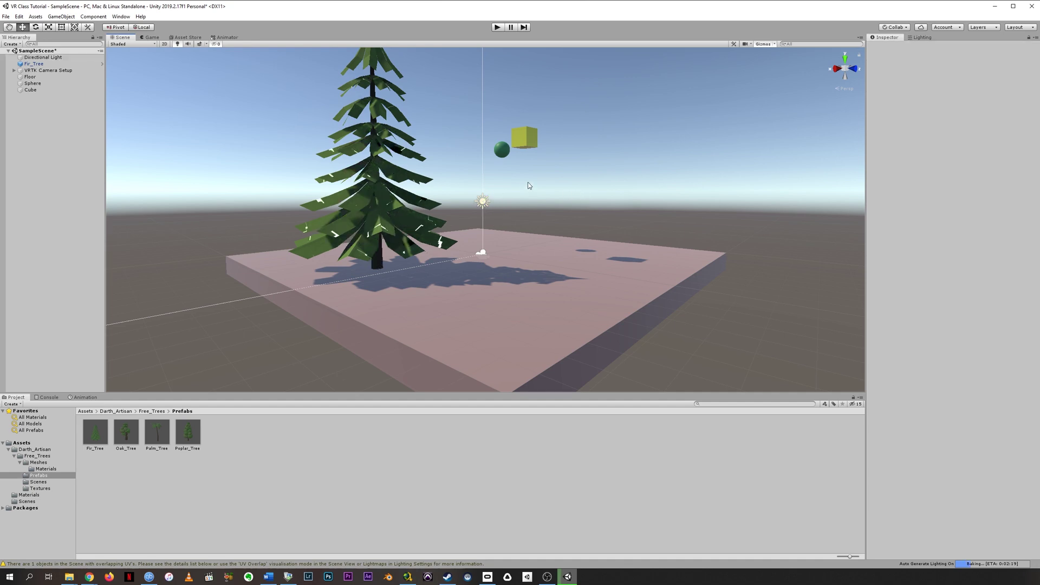
# Examine the enlarged fir tree on the floor from other angles in the scene.
pyautogui.moveTo(528, 185); pyautogui.dragTo(577, 218, button='middle')
pyautogui.moveTo(494, 177); pyautogui.dragTo(601, 183, button='right')
pyautogui.moveTo(433, 175); pyautogui.dragTo(678, 165, button='middle')
pyautogui.moveTo(289, 170); pyautogui.dragTo(342, 169, button='right')
pyautogui.moveTo(341, 170); pyautogui.dragTo(483, 230, button='middle')
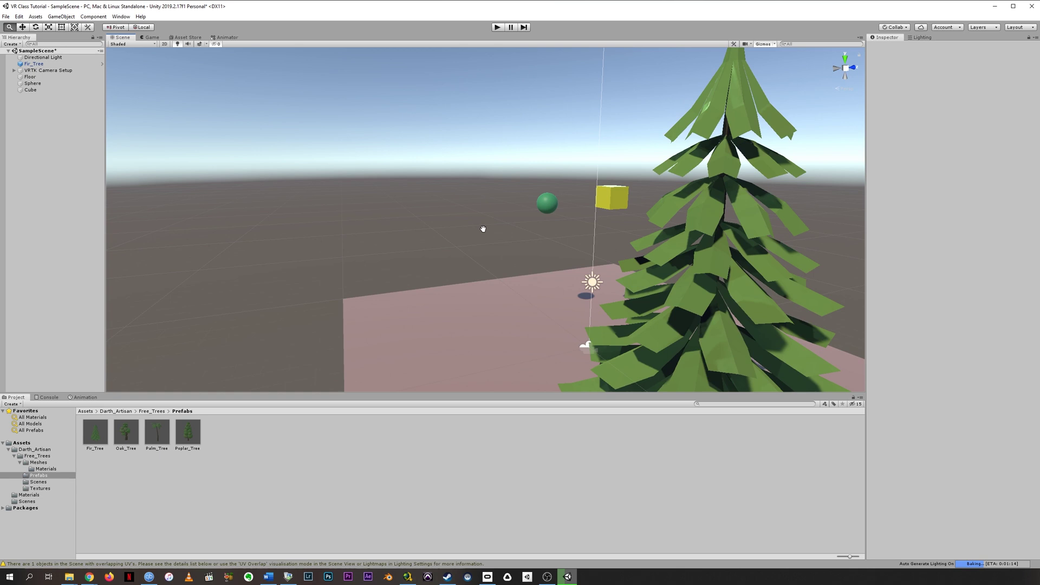
# Move the scaled fir tree across the floor toward the nearer edge.
pyautogui.moveTo(483, 229); pyautogui.dragTo(533, 210, button='right')
pyautogui.moveTo(533, 210); pyautogui.dragTo(674, 174, button='middle')
pyautogui.moveTo(504, 224); pyautogui.dragTo(558, 207, button='right')
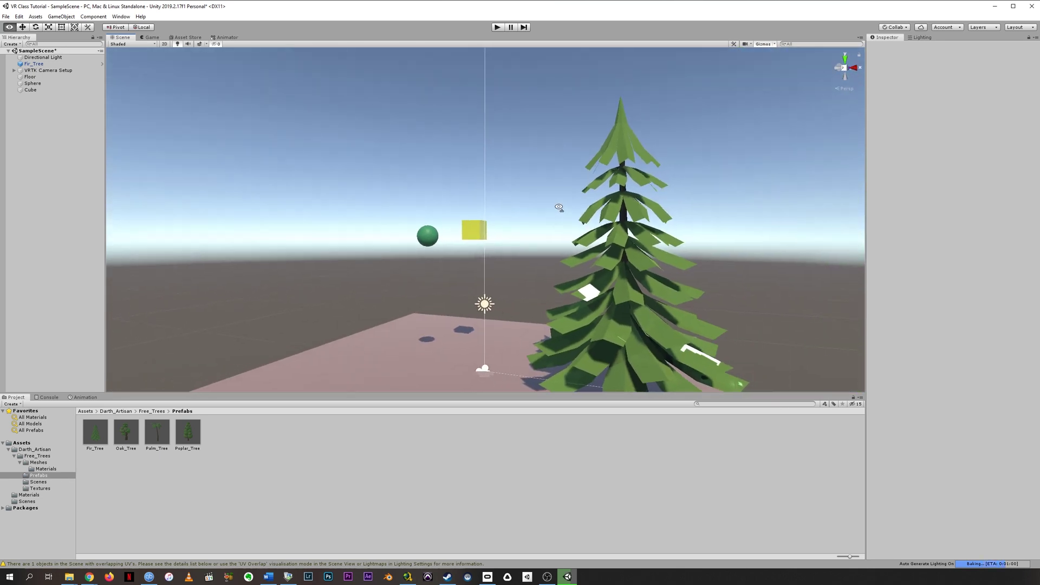
pyautogui.moveTo(559, 223); pyautogui.dragTo(583, 207, button='middle')
pyautogui.moveTo(582, 207); pyautogui.dragTo(583, 225, button='right')
pyautogui.moveTo(583, 226); pyautogui.dragTo(610, 168, button='middle')
pyautogui.moveTo(450, 181); pyautogui.dragTo(543, 180, button='right')
pyautogui.moveTo(541, 178); pyautogui.dragTo(558, 209, button='middle')
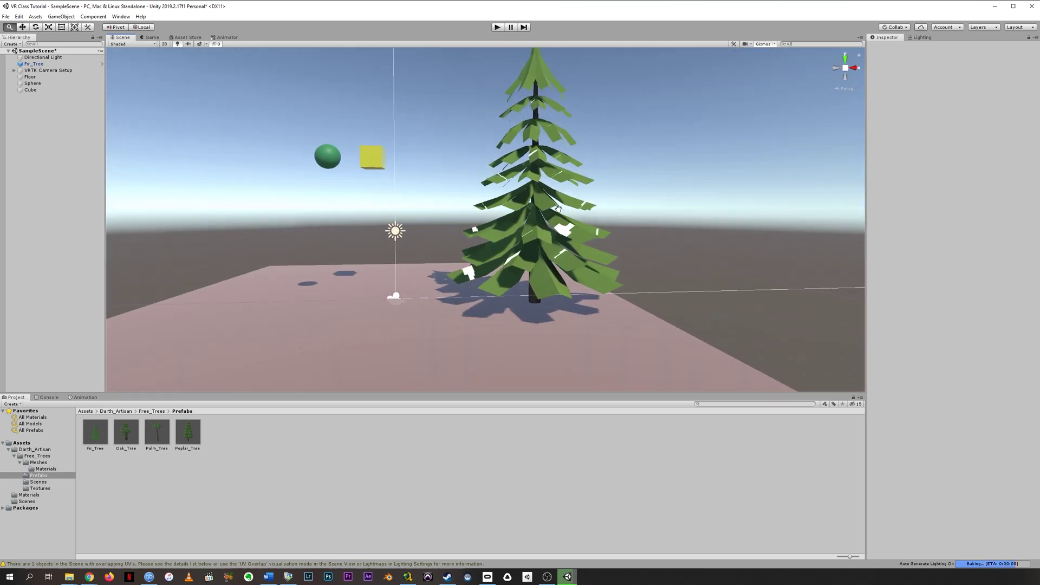
pyautogui.click(544, 234)
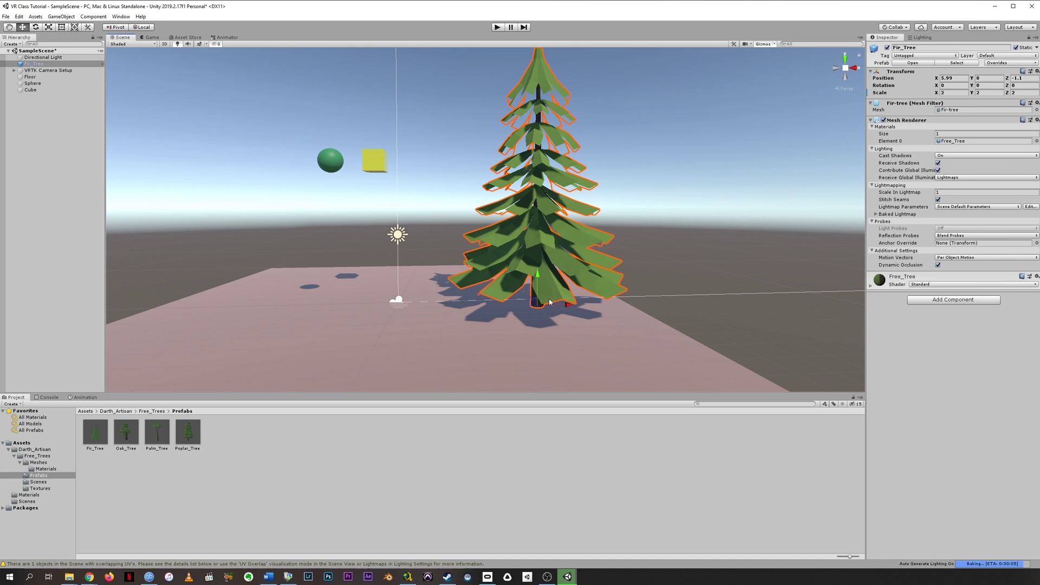
pyautogui.moveTo(549, 302); pyautogui.dragTo(583, 322)
# Place the prefabs Oak_Tree near X -7.9, Z 6.2, Poplar_Tree near X -4.8, Z -6.5, and Palm_Tree near X 5.1, Z 4.6 on the floor.
pyautogui.moveTo(126, 432); pyautogui.dragTo(276, 278)
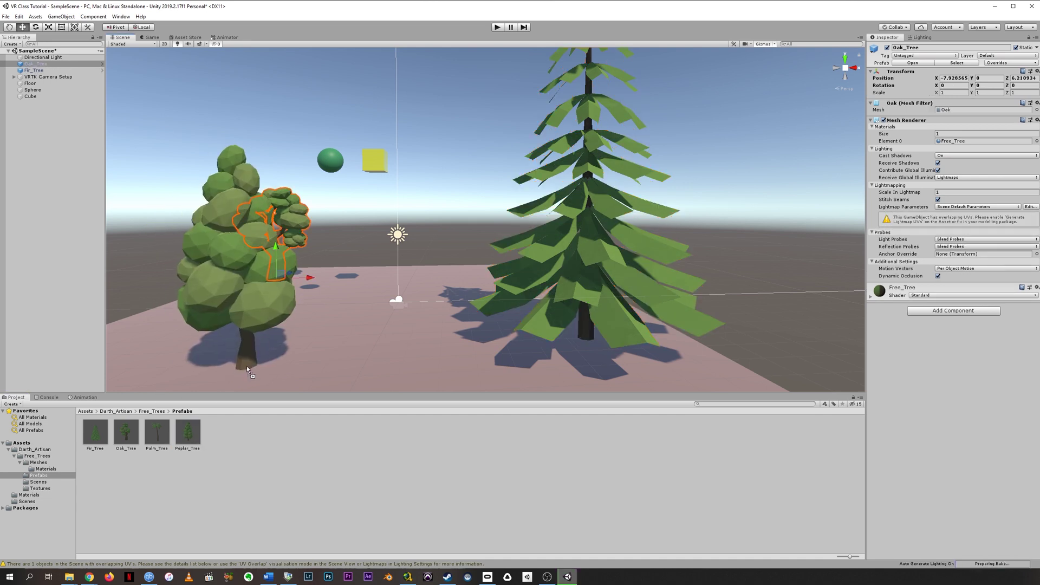
pyautogui.moveTo(247, 369); pyautogui.dragTo(163, 376)
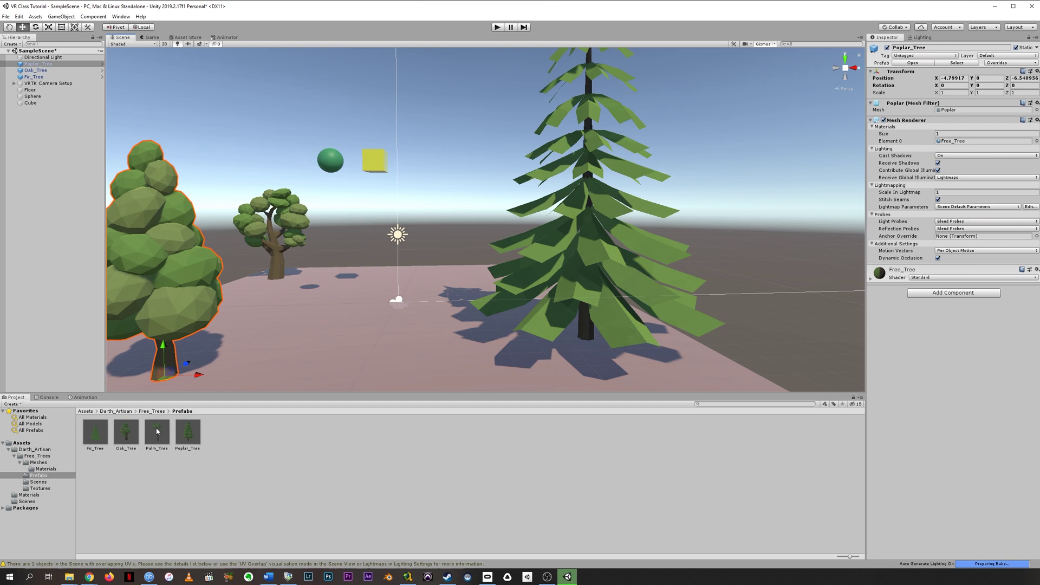
pyautogui.moveTo(157, 431); pyautogui.dragTo(644, 304)
# Examine the arrangement of the oak, poplar, palm and fir trees on the floor from several angles.
pyautogui.scroll(1, 470, 251)
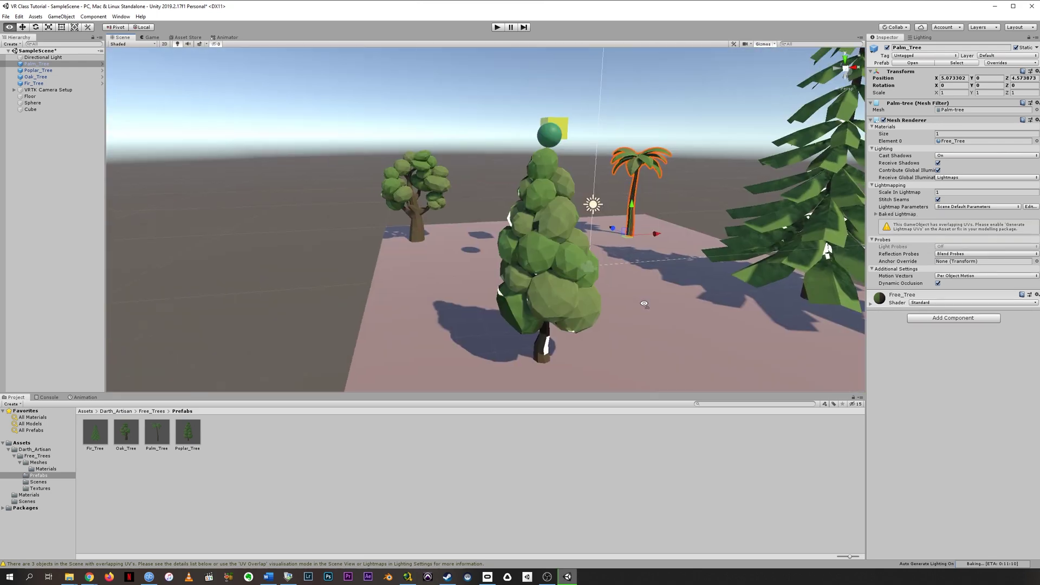
pyautogui.moveTo(514, 252); pyautogui.dragTo(606, 322, button='middle')
pyautogui.moveTo(563, 301); pyautogui.dragTo(622, 327, button='right')
pyautogui.moveTo(487, 276); pyautogui.dragTo(581, 289, button='middle')
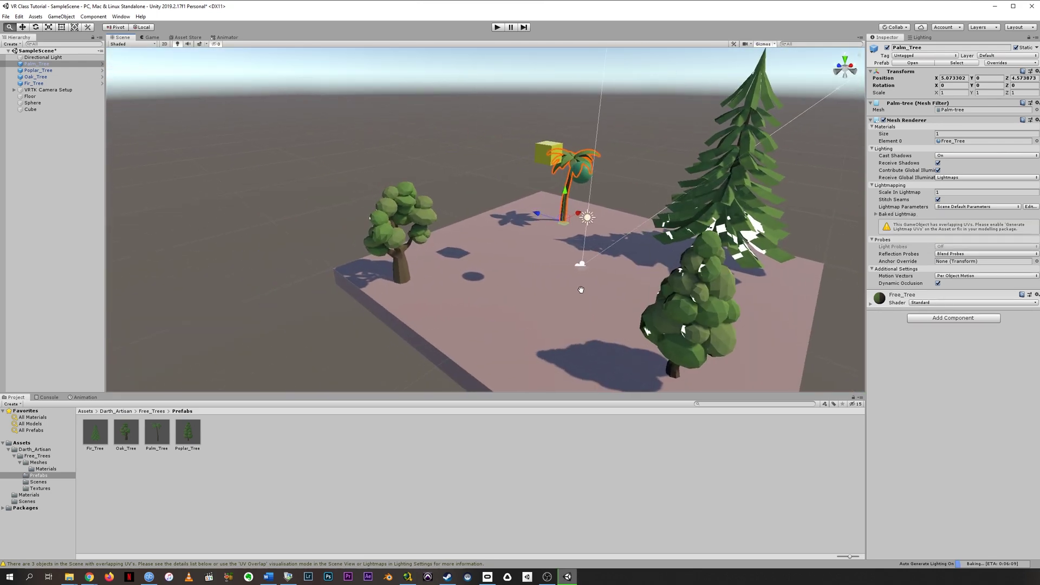
pyautogui.moveTo(450, 249); pyautogui.dragTo(565, 260, button='right')
pyautogui.moveTo(463, 258); pyautogui.dragTo(652, 235, button='middle')
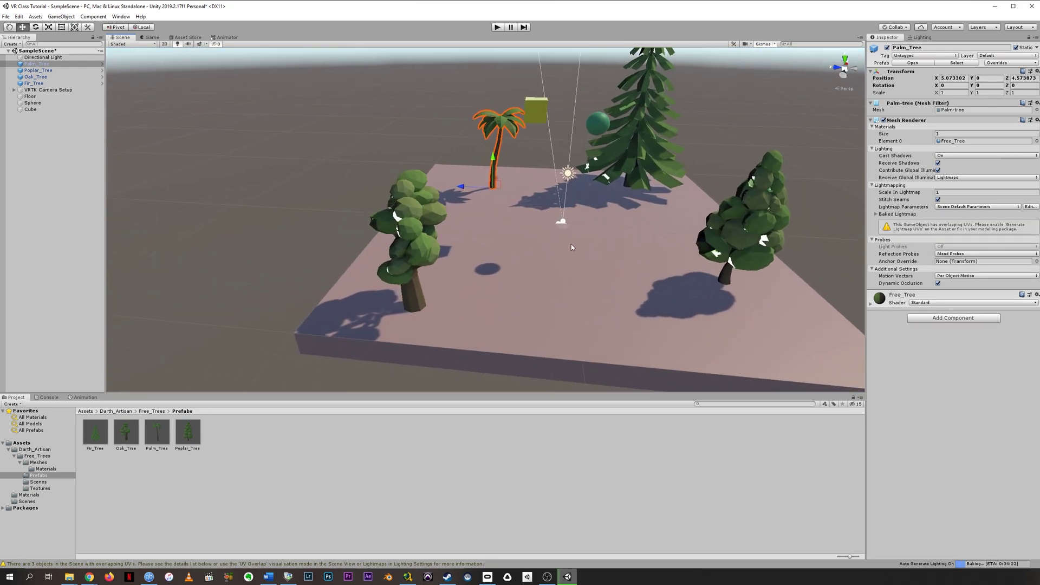
pyautogui.keyDown('alt'); pyautogui.moveTo(571, 247); pyautogui.dragTo(244, 239); pyautogui.keyUp('alt')
# Try placing the Oak_Tree model from the Meshes folder on the floor and delete it from the scene.
pyautogui.click(38, 462)
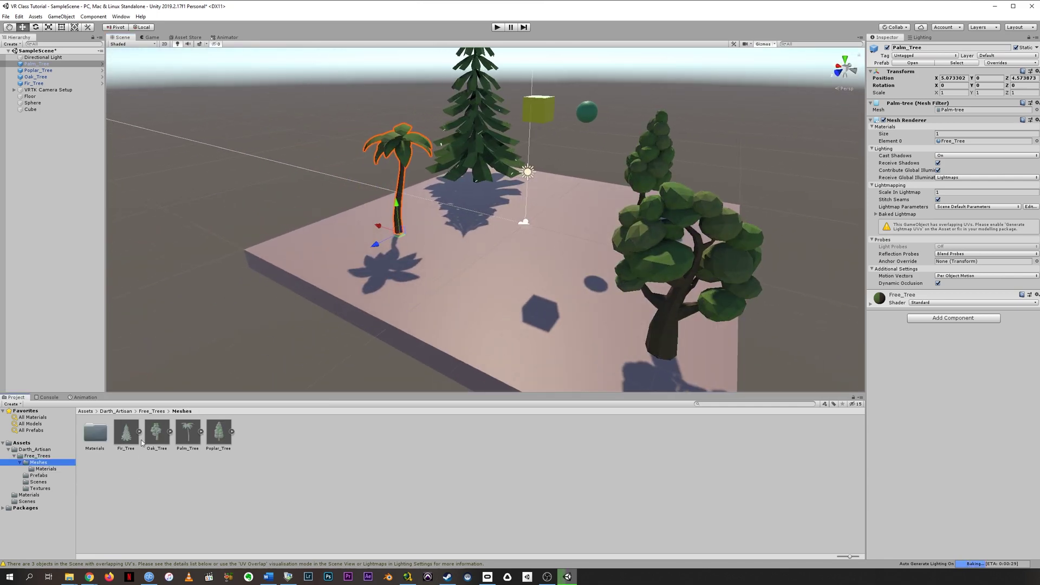
pyautogui.moveTo(159, 439); pyautogui.dragTo(481, 313)
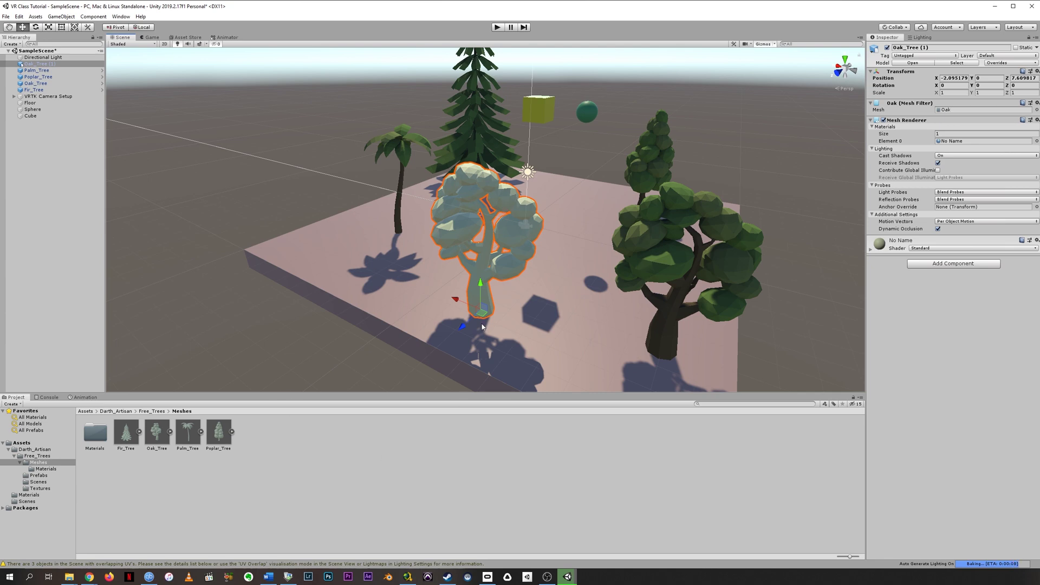
pyautogui.press('Delete')
# Return to the Asset Store and filter the 3D assets to Props and Free Assets.
pyautogui.click(186, 38)
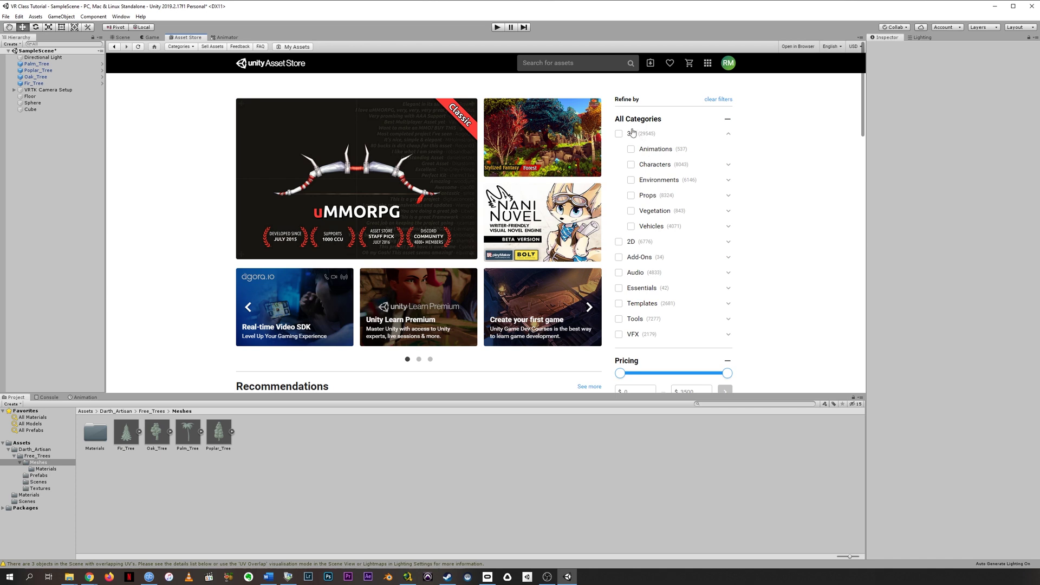
pyautogui.click(632, 196)
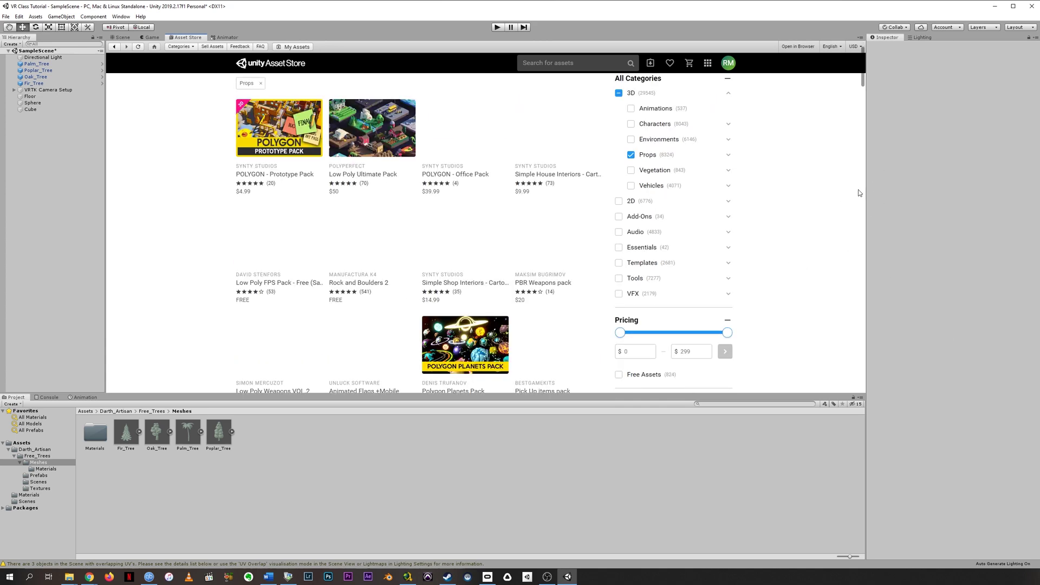
pyautogui.scroll(-1, 758, 244)
pyautogui.click(619, 333)
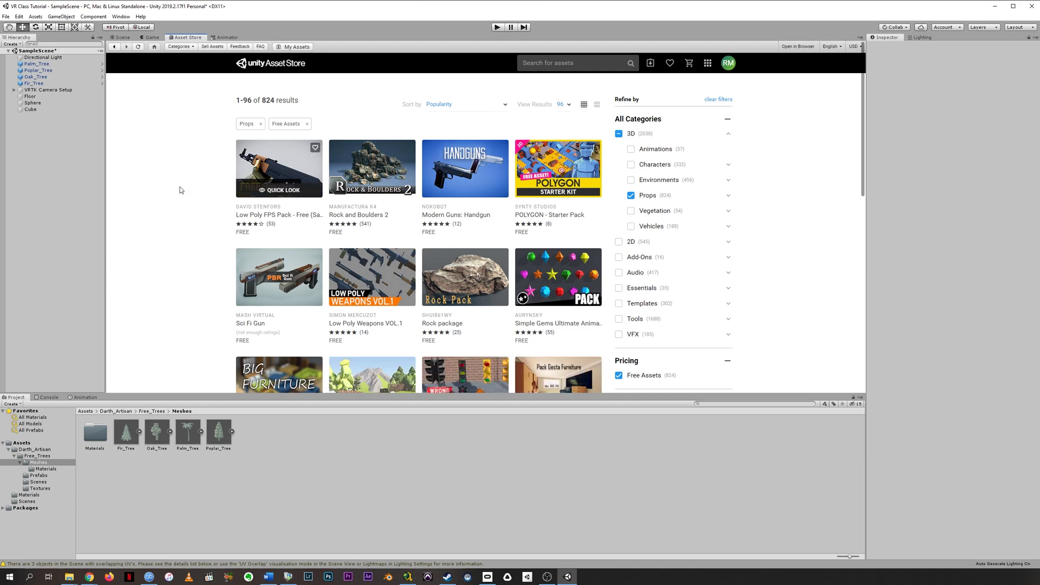
# Browse the list of free 3D props for furniture and decoration packages to add to the scene.
pyautogui.scroll(-4, 180, 190)
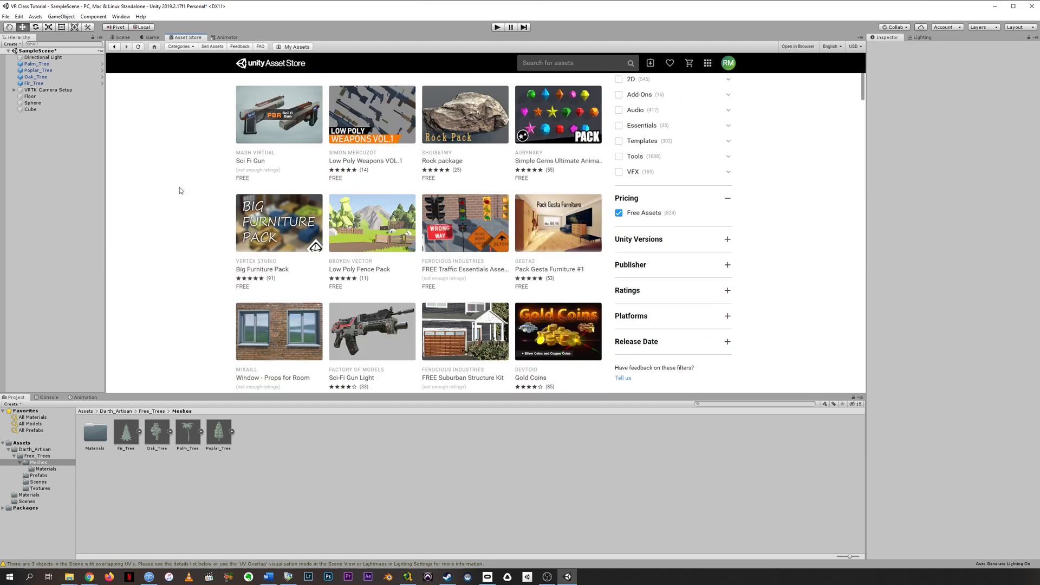
pyautogui.scroll(-1, 180, 190)
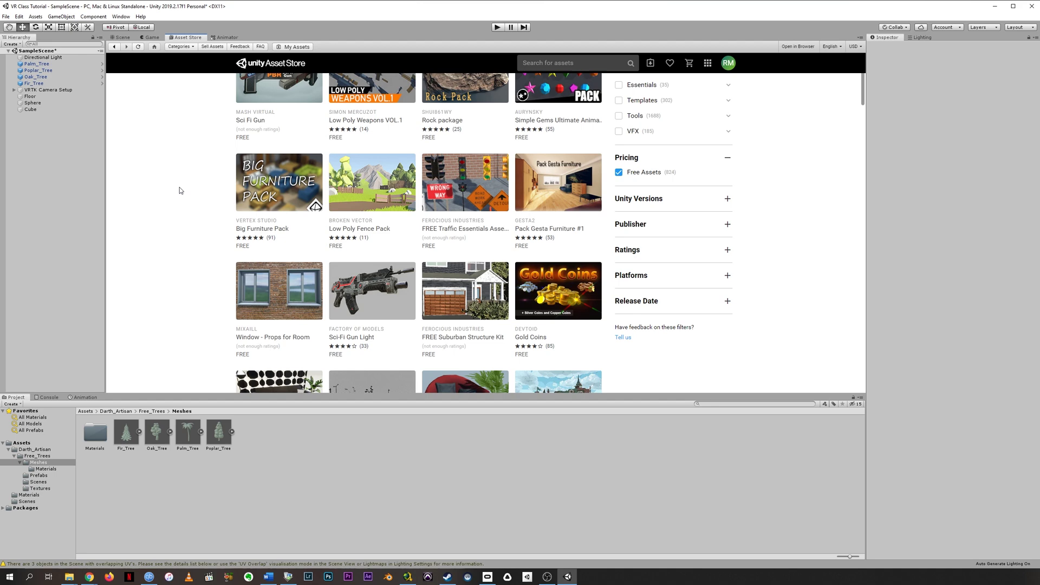
pyautogui.scroll(-4, 180, 190)
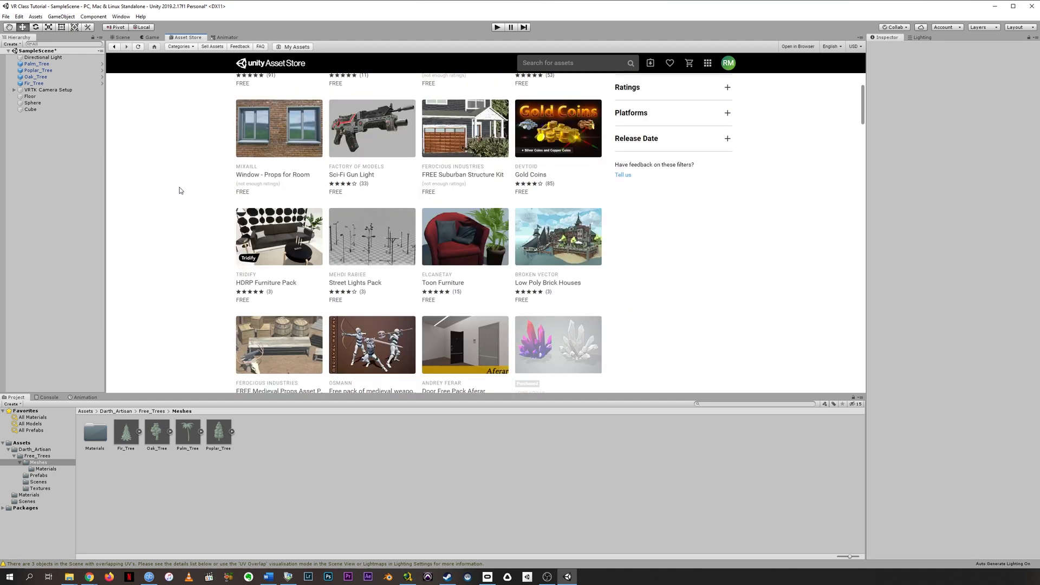
pyautogui.scroll(-1, 180, 188)
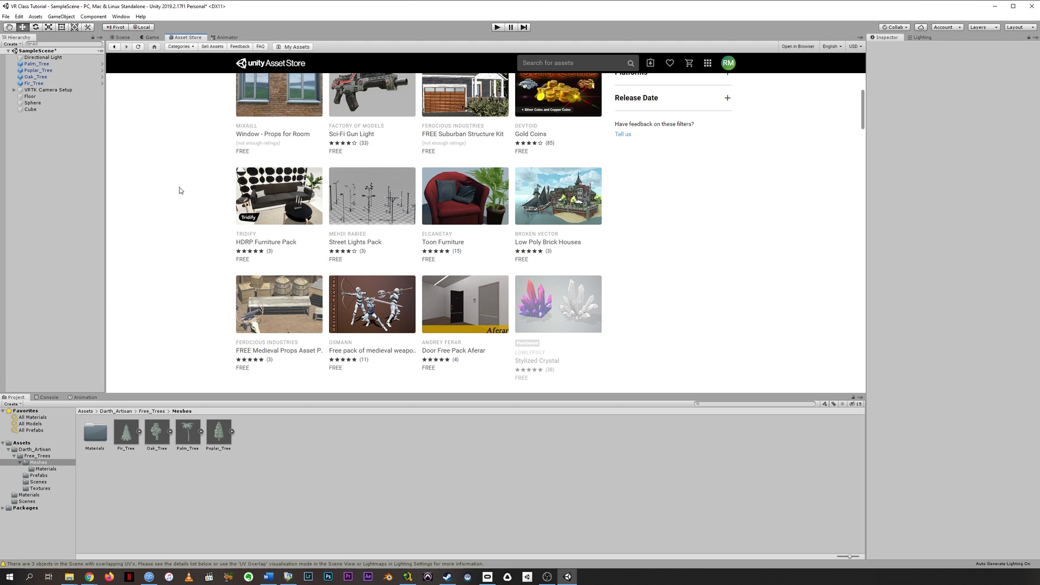
pyautogui.scroll(-2, 180, 187)
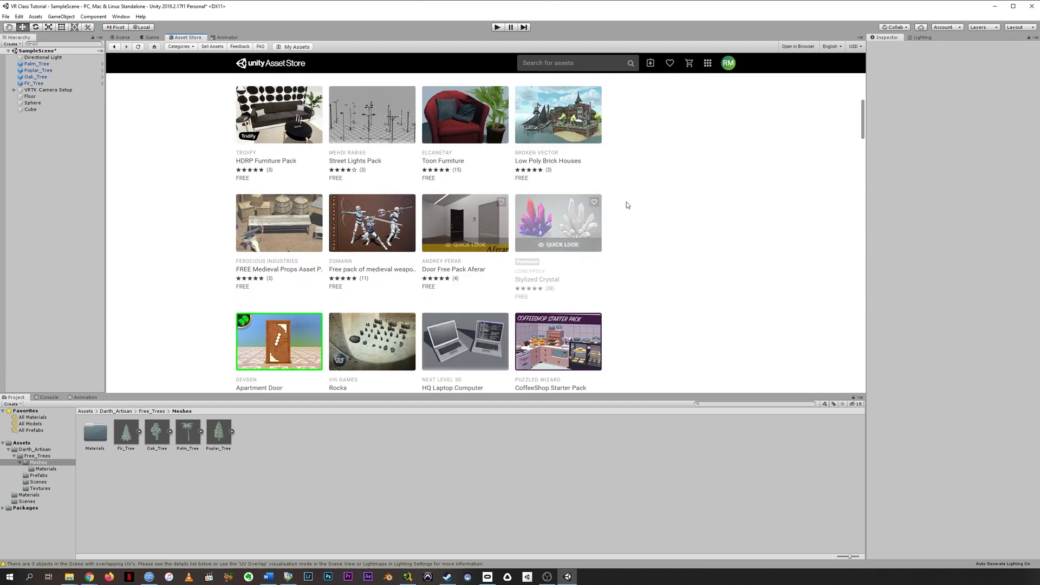
pyautogui.scroll(-4, 626, 203)
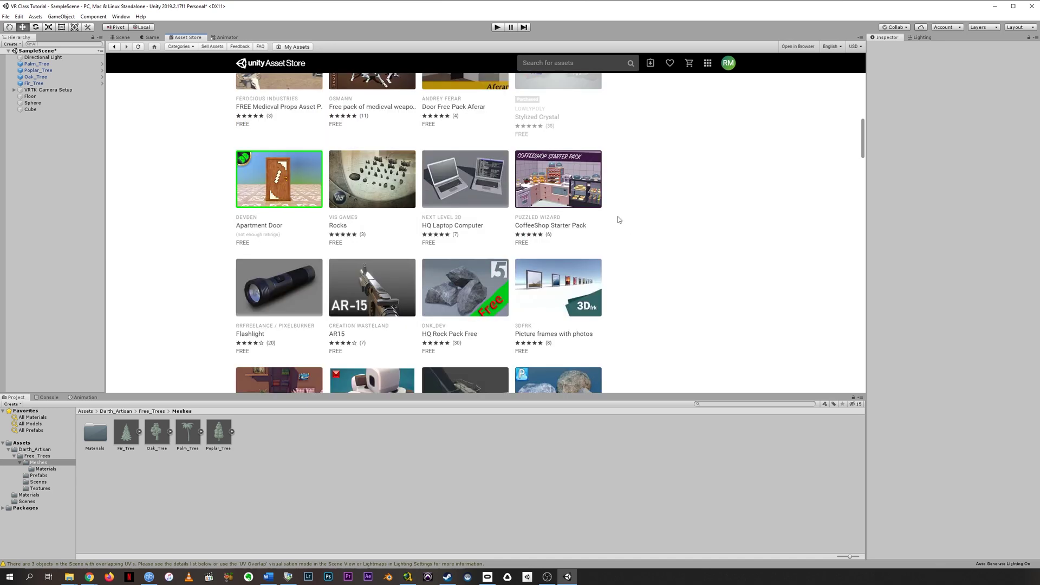
pyautogui.scroll(-3, 624, 210)
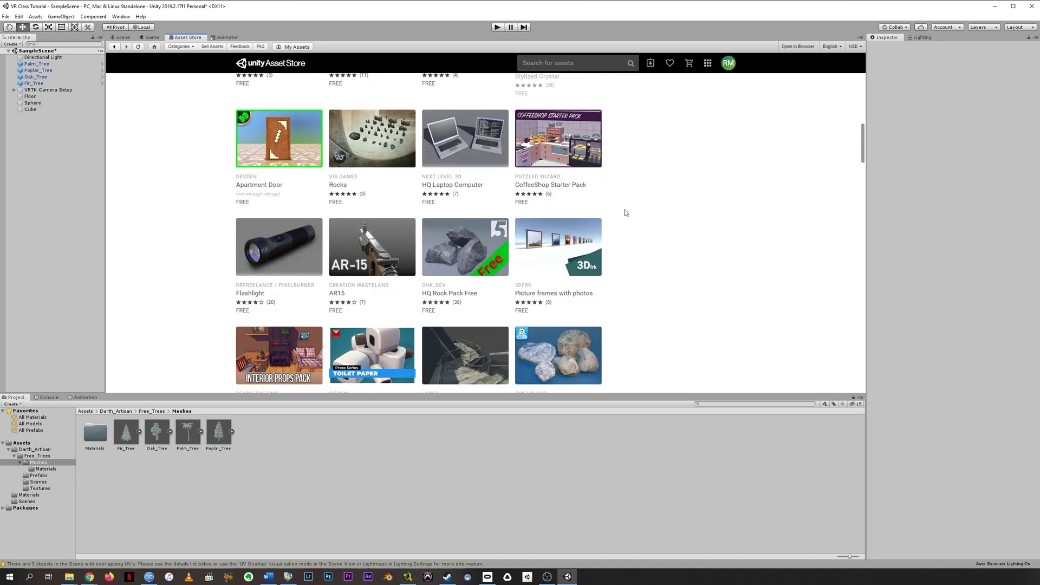
pyautogui.scroll(-1, 625, 212)
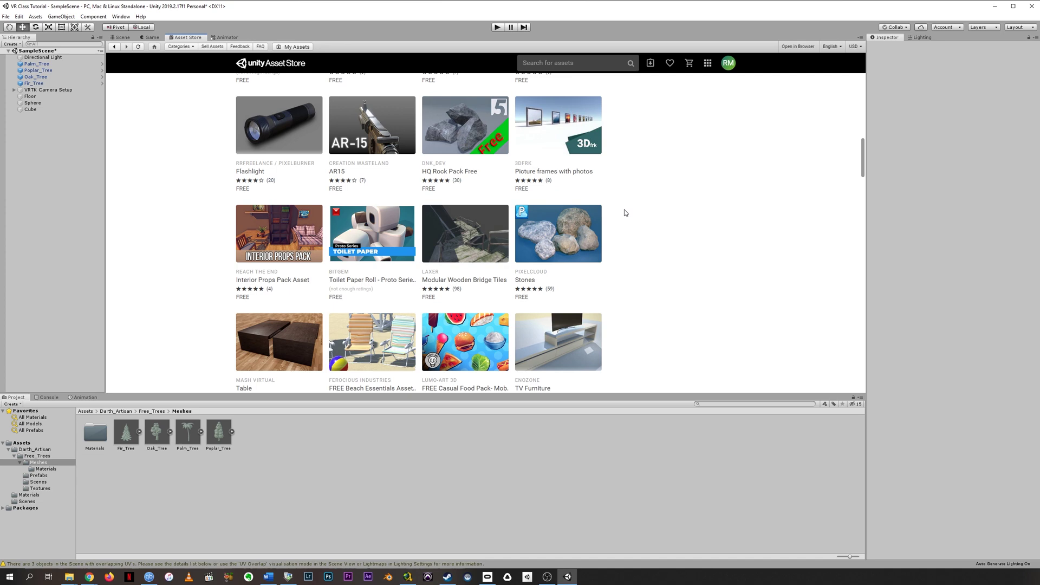
pyautogui.scroll(-1, 626, 212)
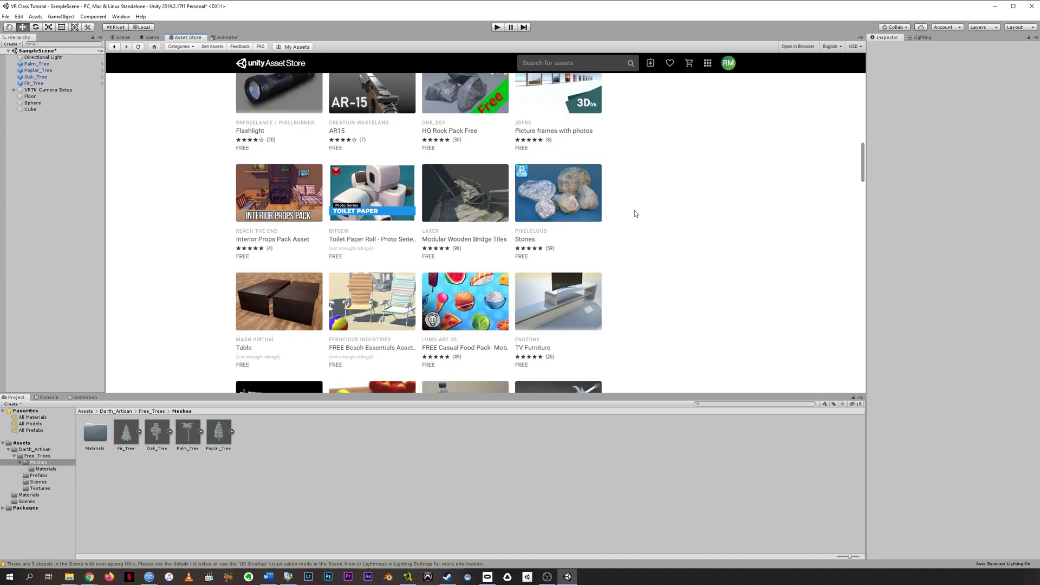
pyautogui.scroll(-1, 634, 212)
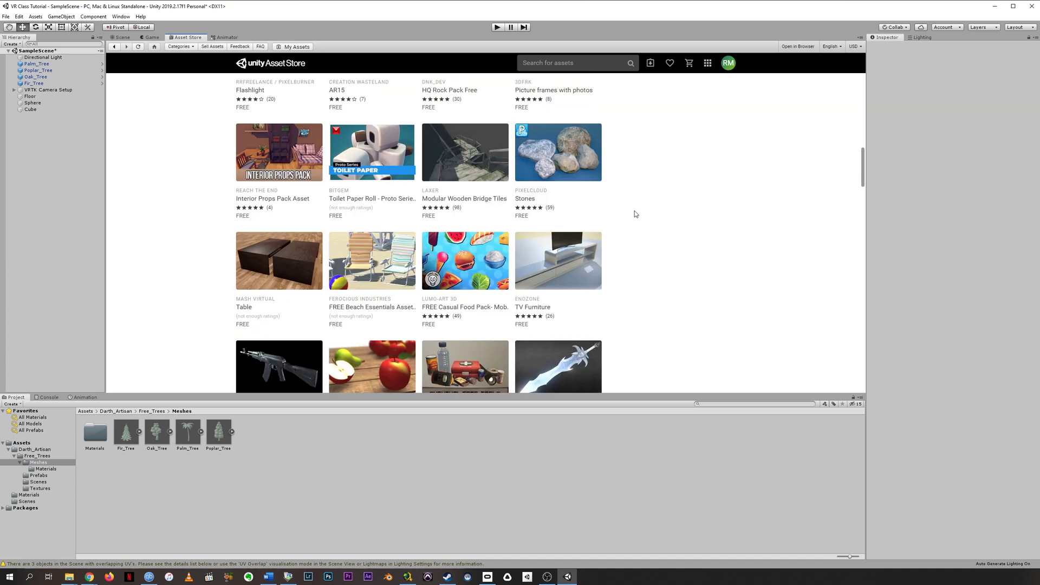
pyautogui.scroll(-1, 635, 214)
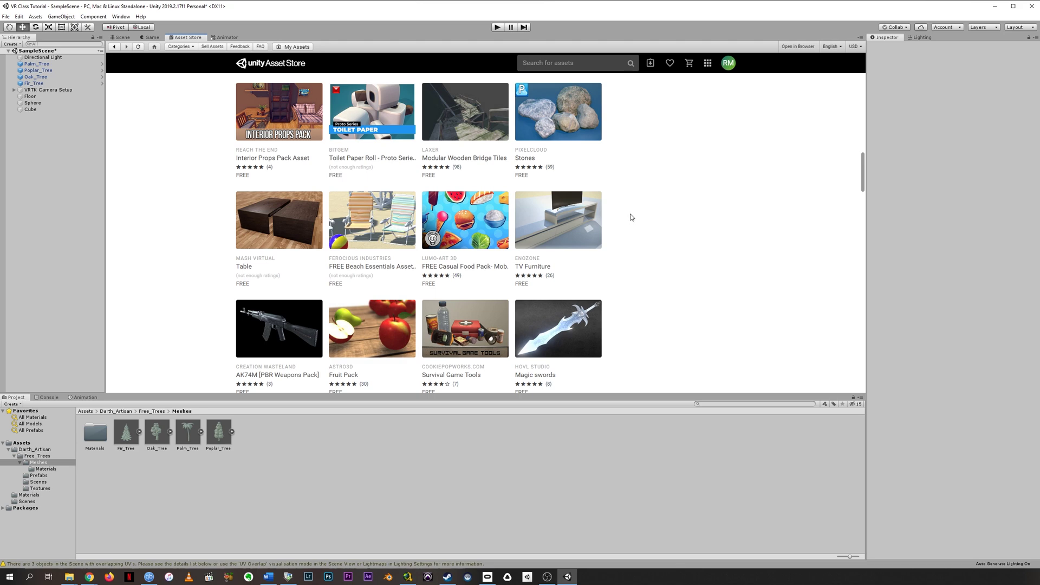
pyautogui.scroll(-4, 631, 217)
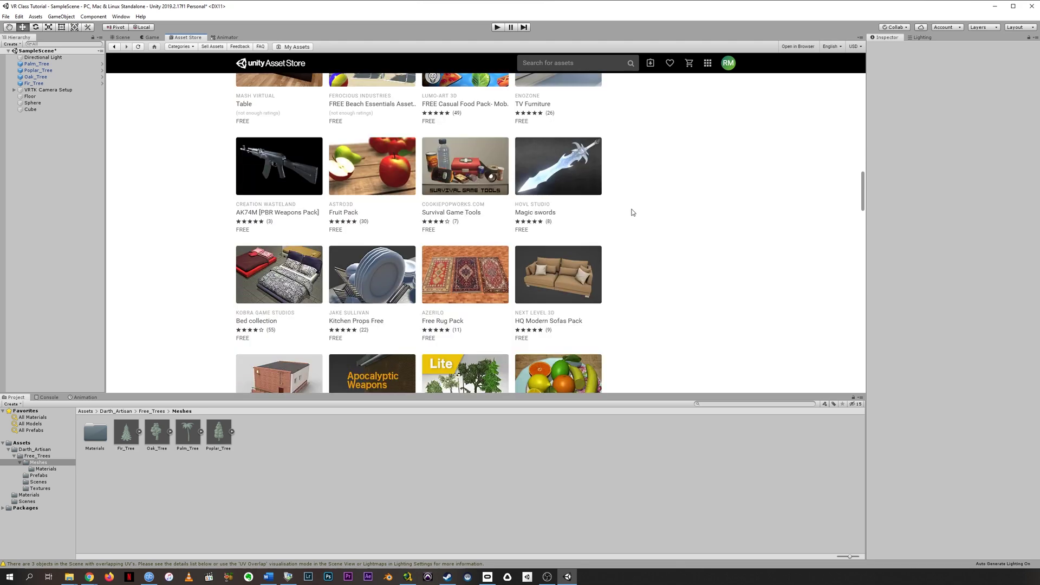
# Download the Free Rug Pack and Bed collection packages and import them into the project.
pyautogui.click(467, 276)
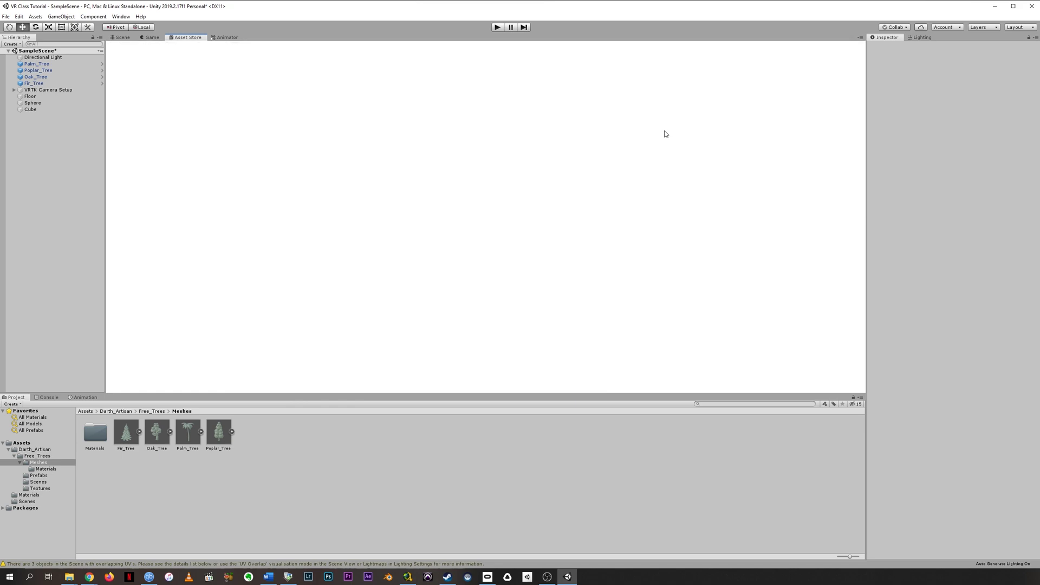
pyautogui.click(609, 169)
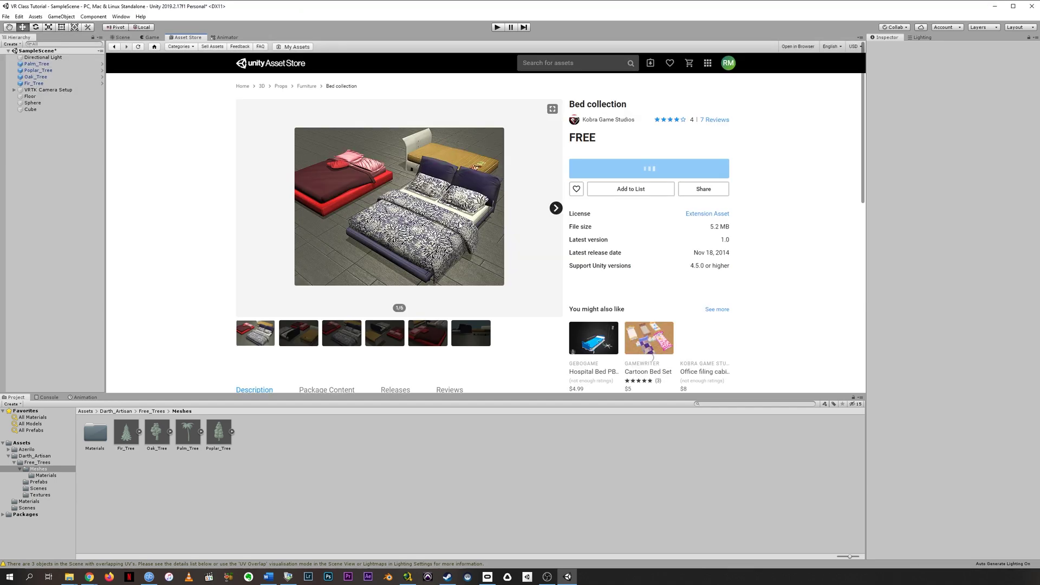
# Place the Rug1, Rug2 and Rug3 prefabs and the patterned double bed on the floor in the scene.
pyautogui.click(129, 147)
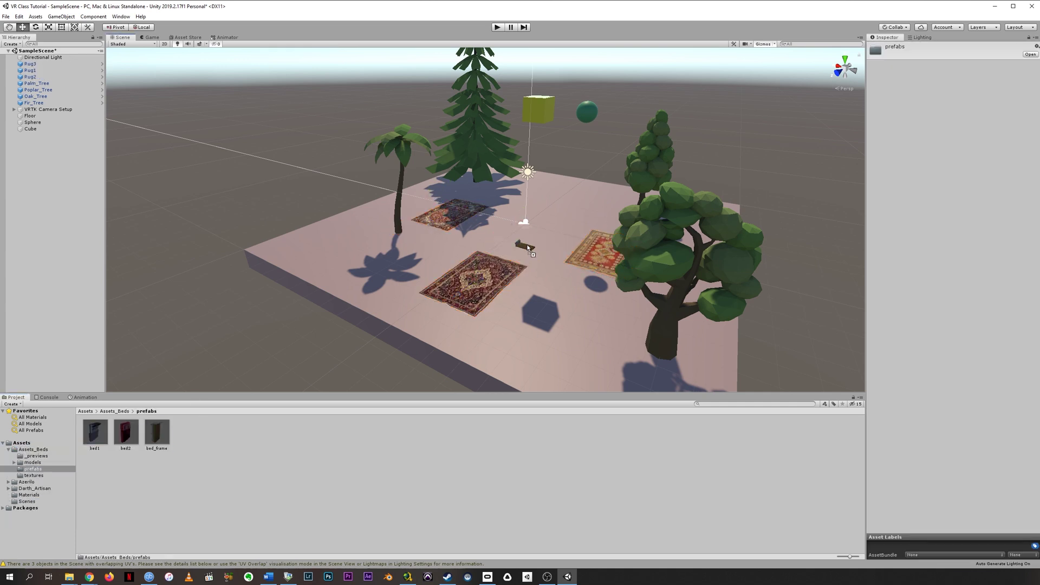
pyautogui.moveTo(528, 248); pyautogui.dragTo(519, 234)
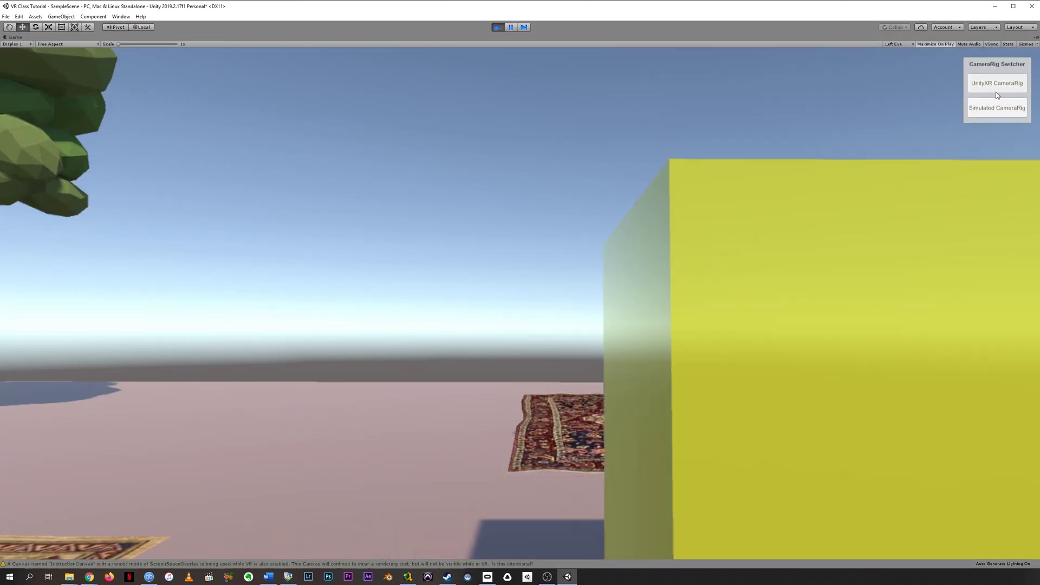
# Switch the running scene to the Simulated CameraRig and walk around the bed, sphere, cube, rugs and trees.
pyautogui.click(998, 108)
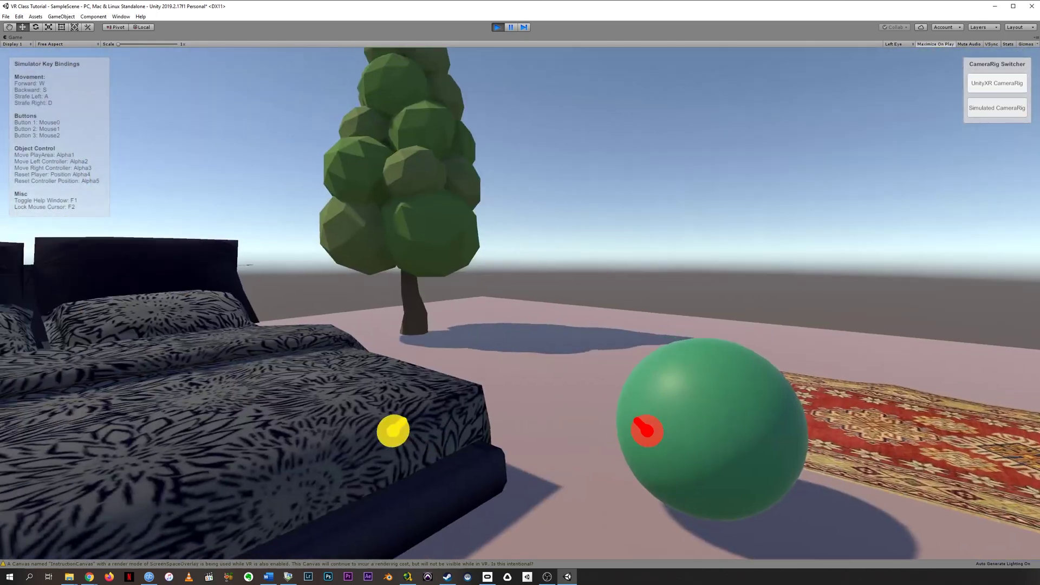
pyautogui.press('w')
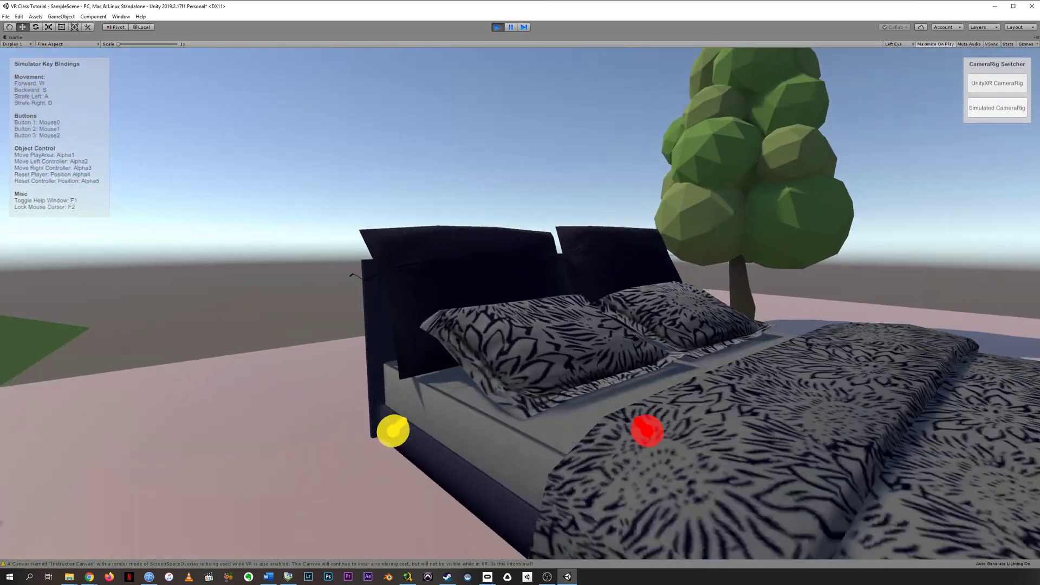
pyautogui.press('a')
pyautogui.press('a')
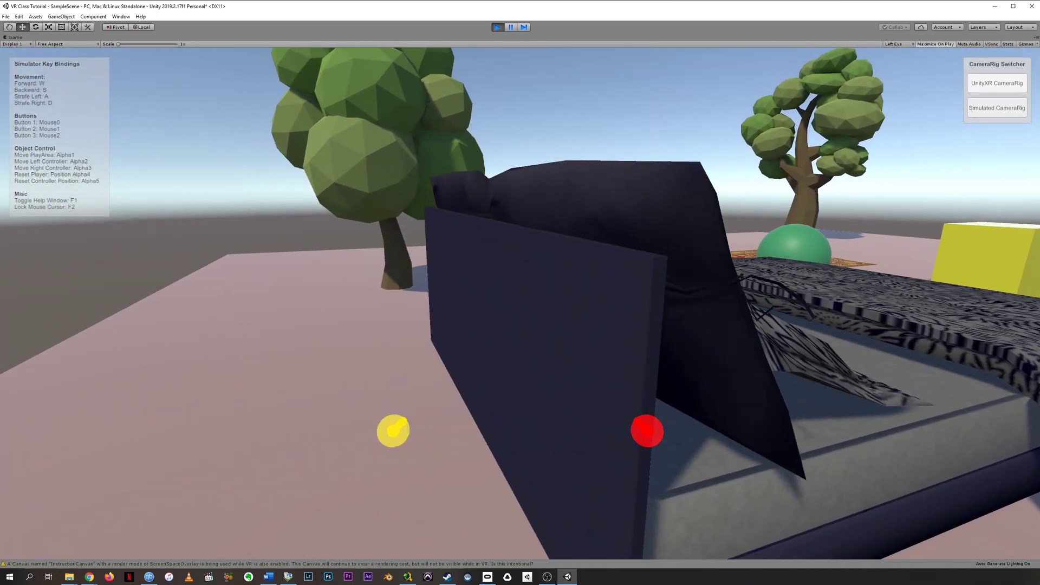
pyautogui.press('d')
pyautogui.press('w')
pyautogui.press('w')
pyautogui.press('d')
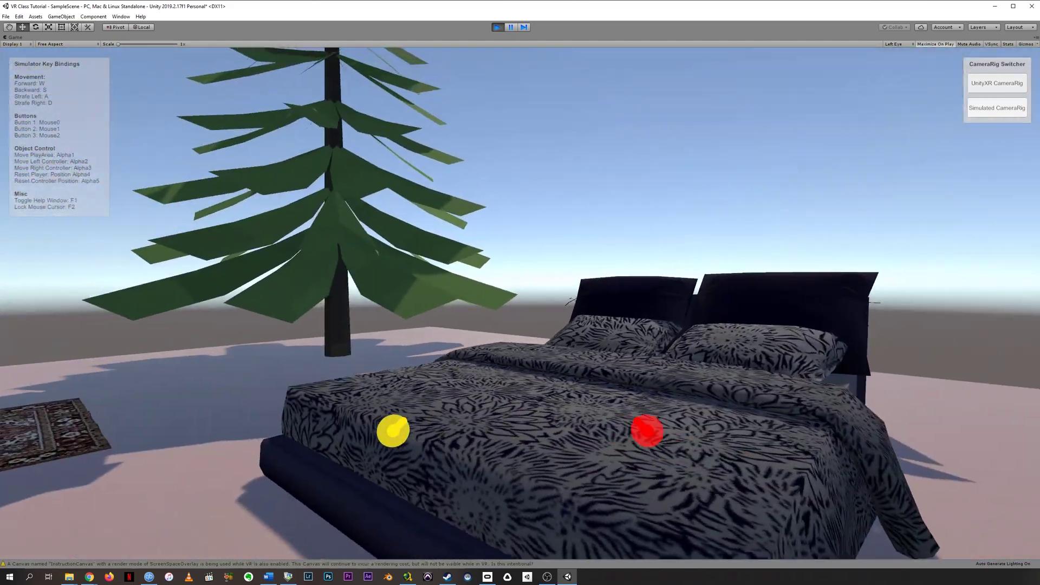
pyautogui.press('w')
pyautogui.press('d')
pyautogui.press('s')
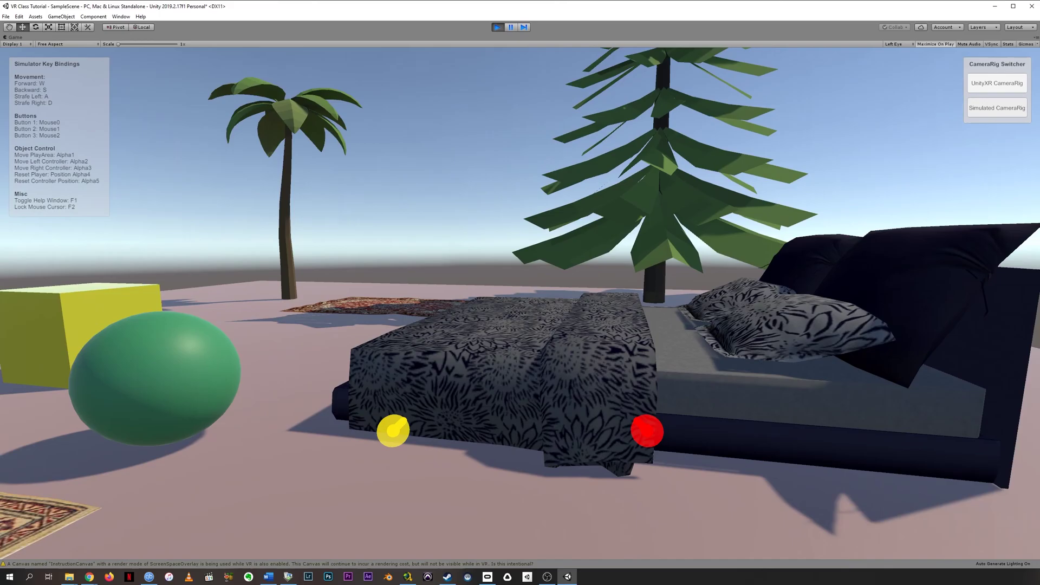
pyautogui.press('w')
pyautogui.press('a')
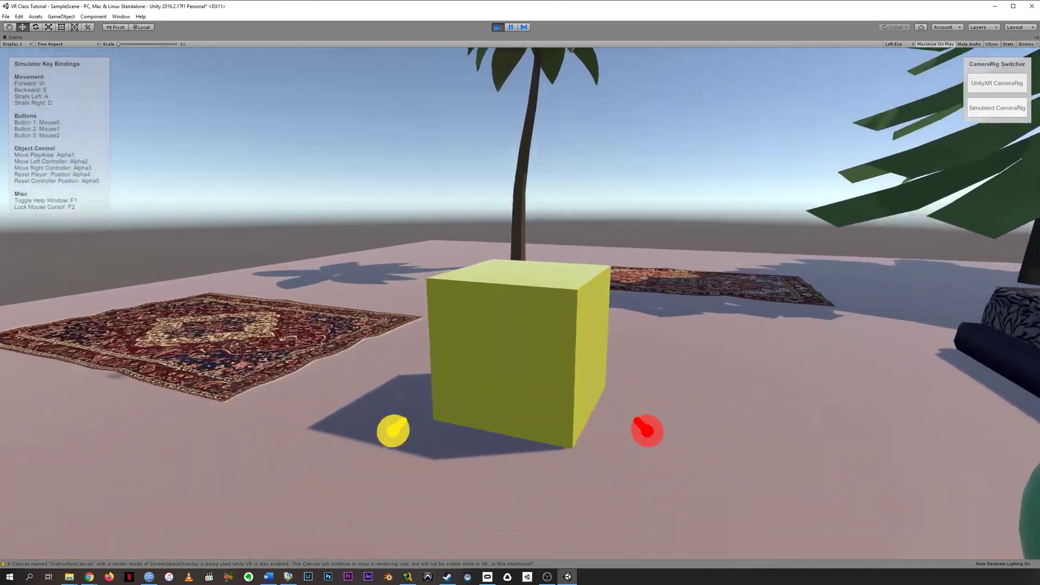
# Walk through the running scene past the palm, rugs and pine tree and around the bed to examine the placed models.
pyautogui.press('w')
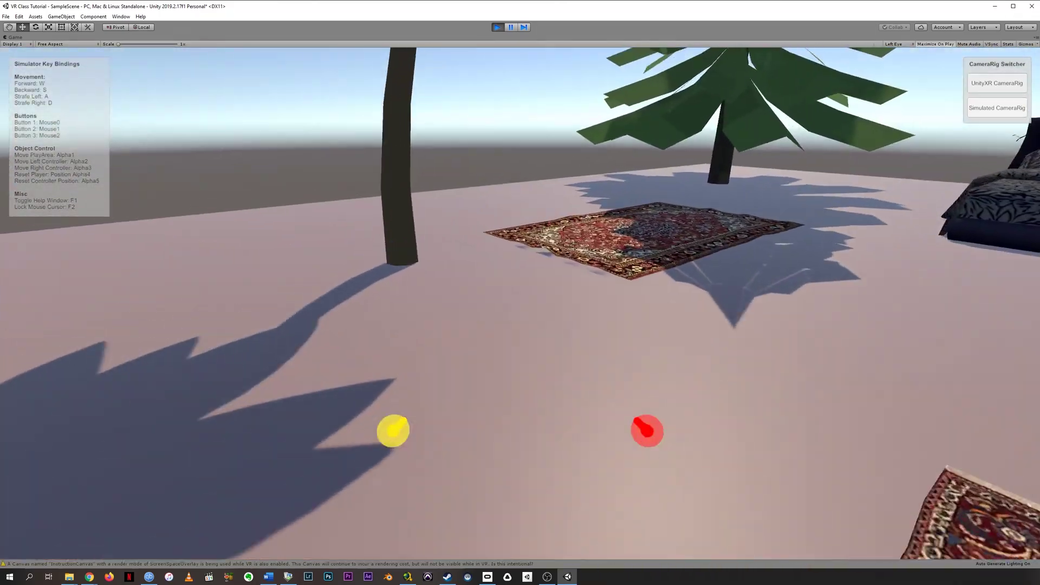
pyautogui.press('w')
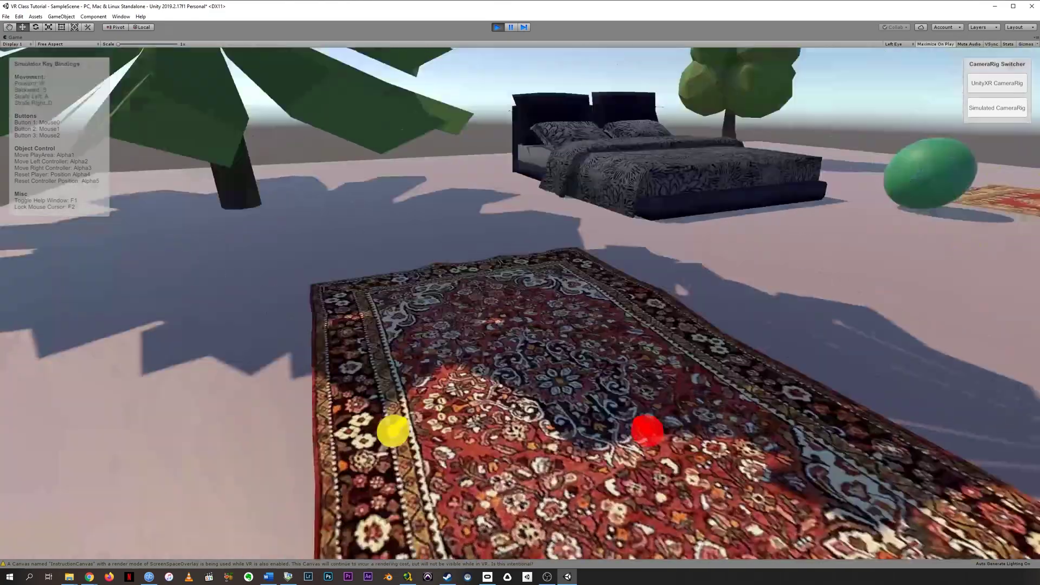
pyautogui.press('w')
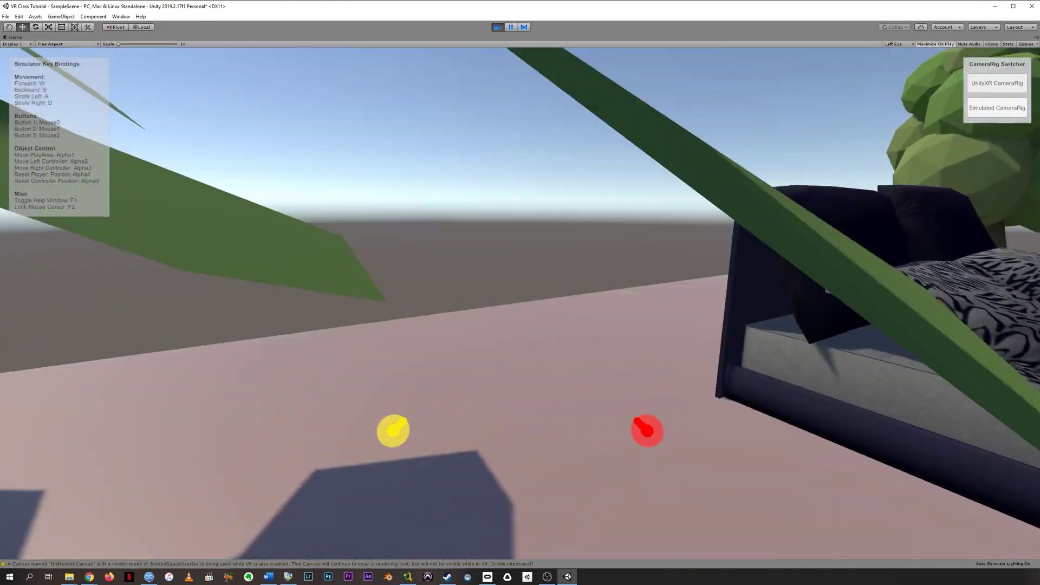
pyautogui.press('w')
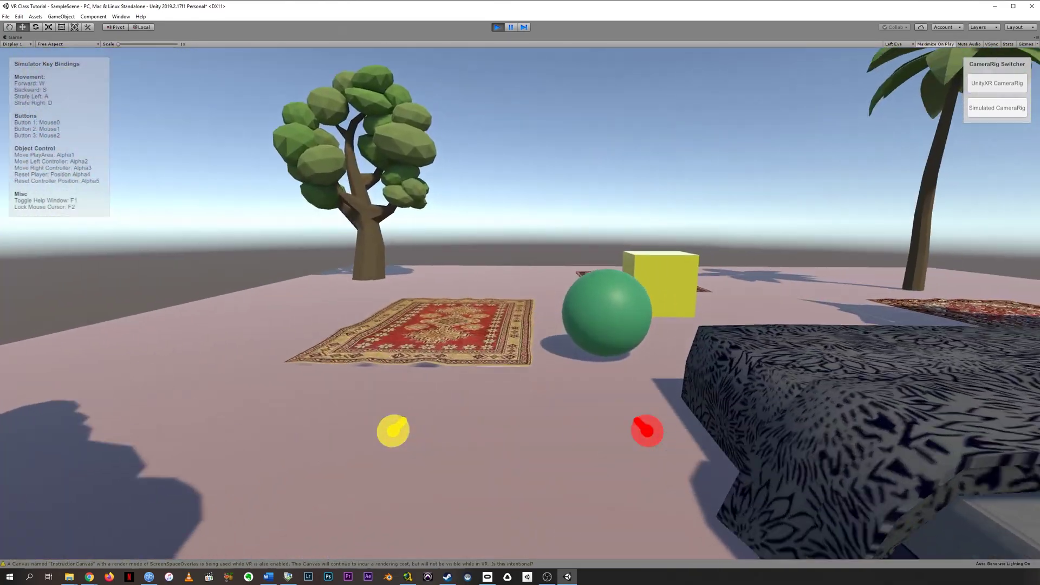
pyautogui.press('a')
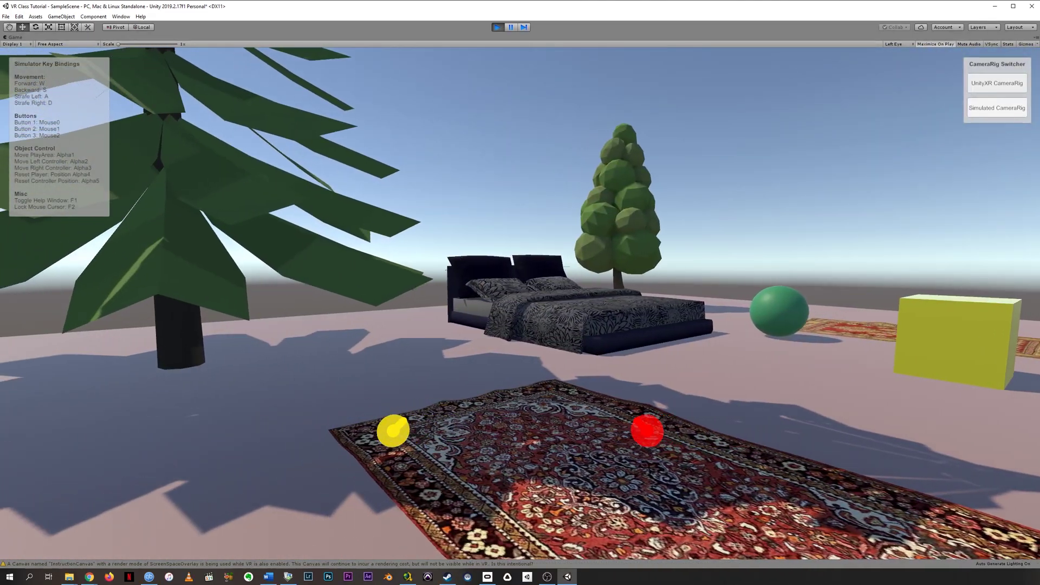
pyautogui.press('w')
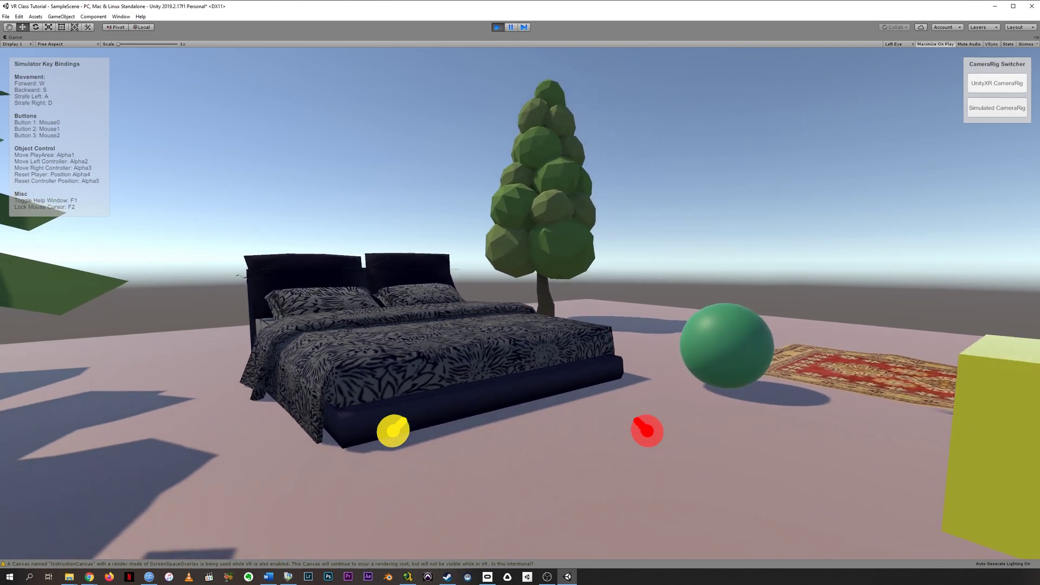
pyautogui.press('d')
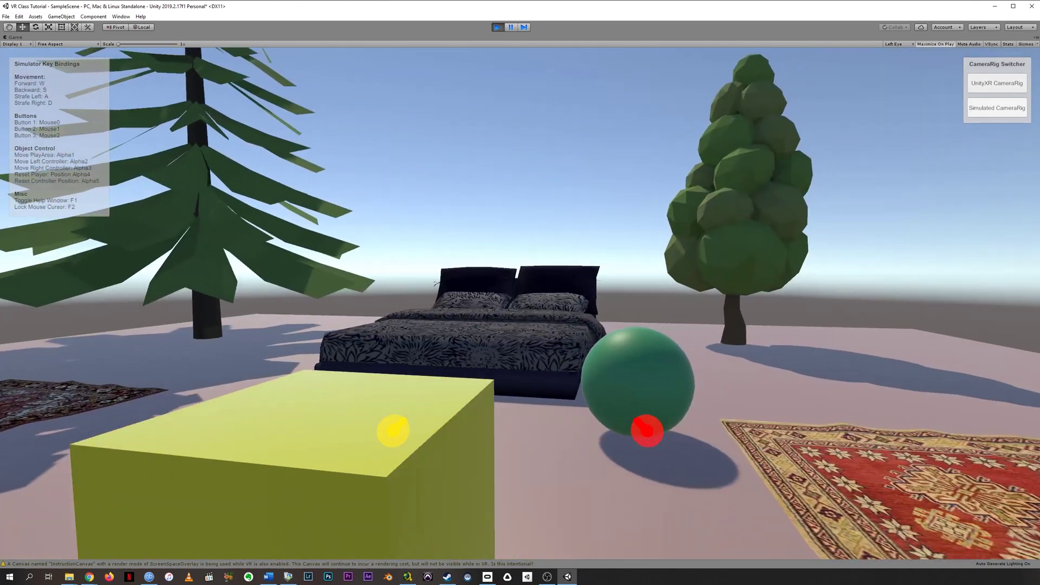
pyautogui.press('w')
pyautogui.press('d')
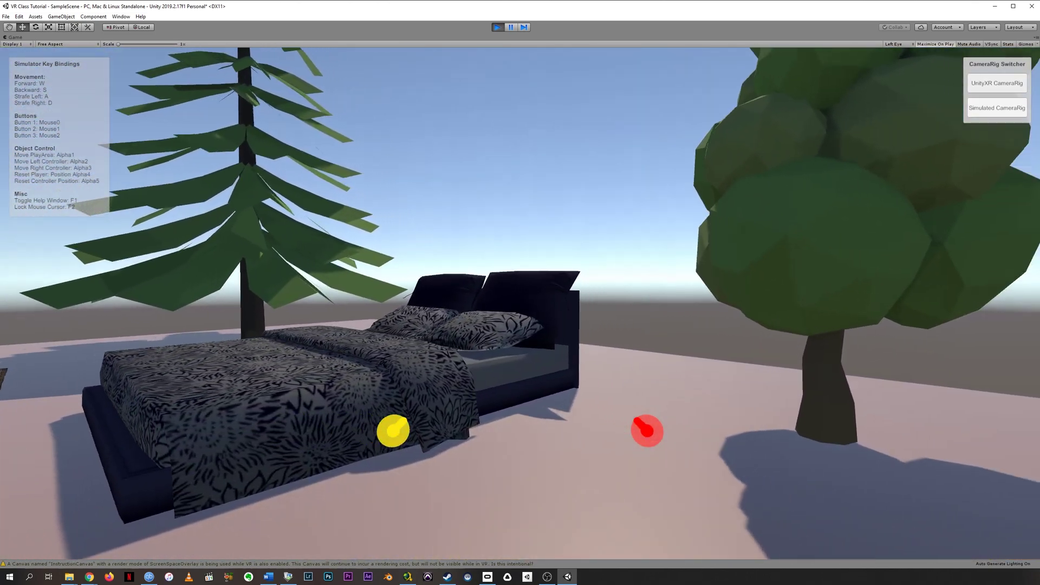
pyautogui.press('w')
pyautogui.press('a')
pyautogui.press('w')
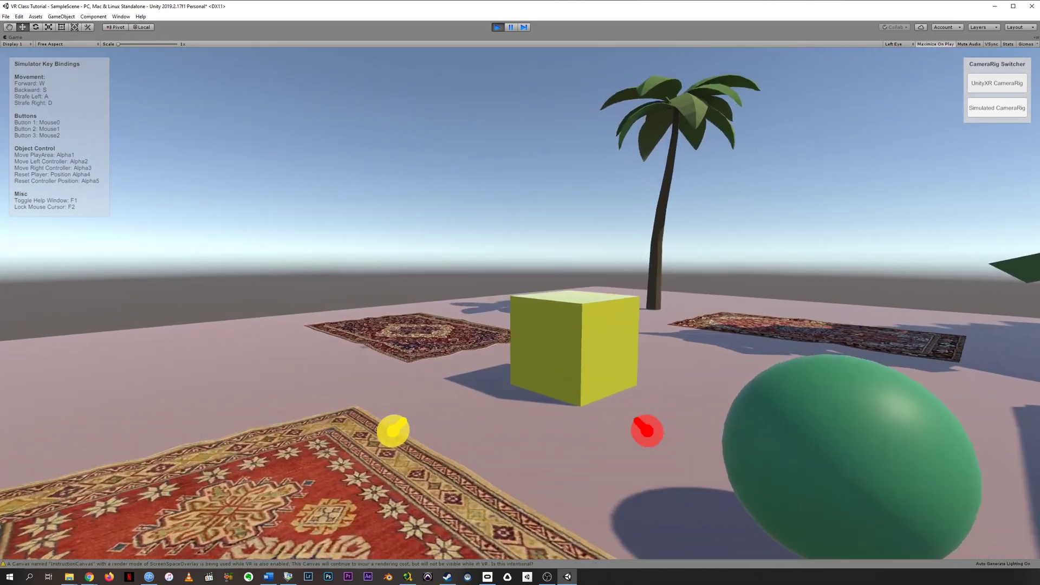
# Examine the bed, sphere, cube and rugs up close and walk to the broadleaf tree near the floor's edge.
pyautogui.press('w')
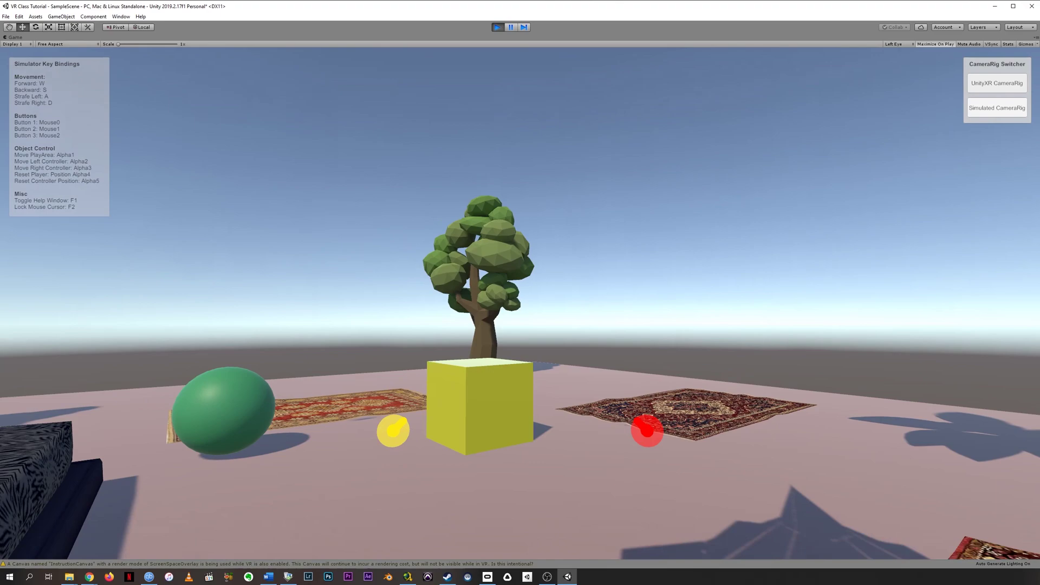
pyautogui.press('w')
pyautogui.press('d')
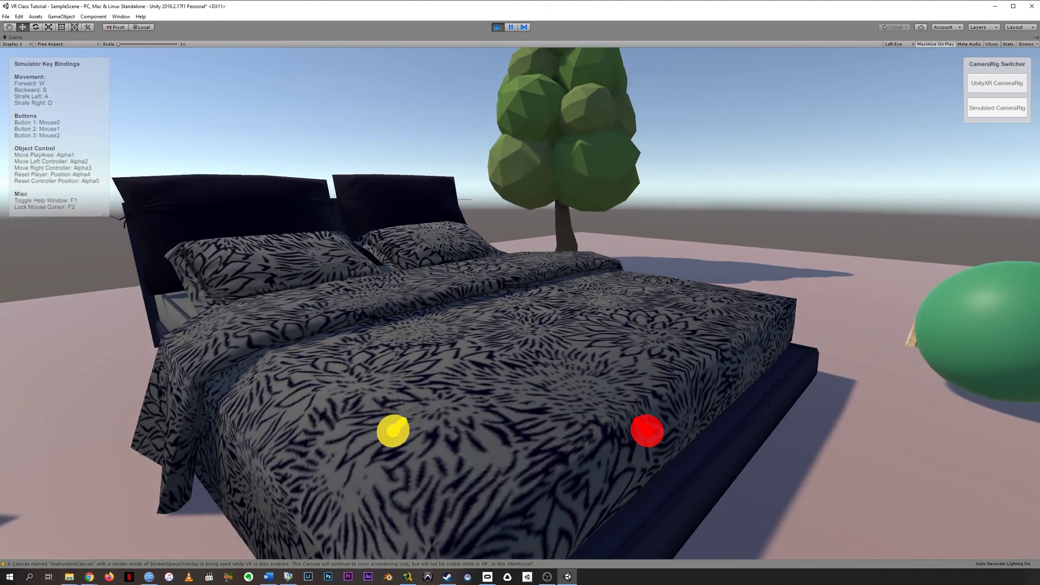
pyautogui.press('w')
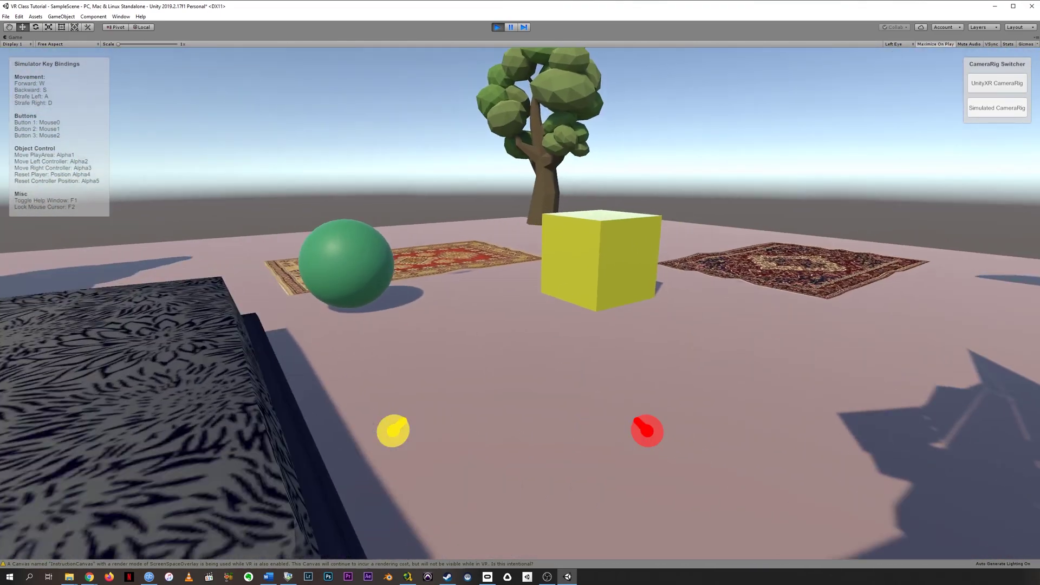
pyautogui.press('w')
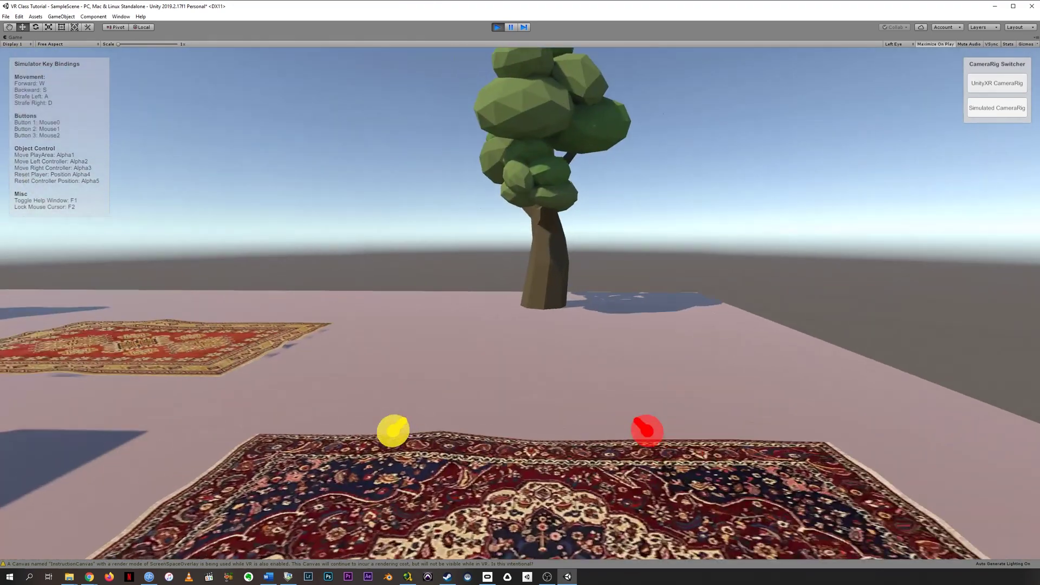
pyautogui.press('w')
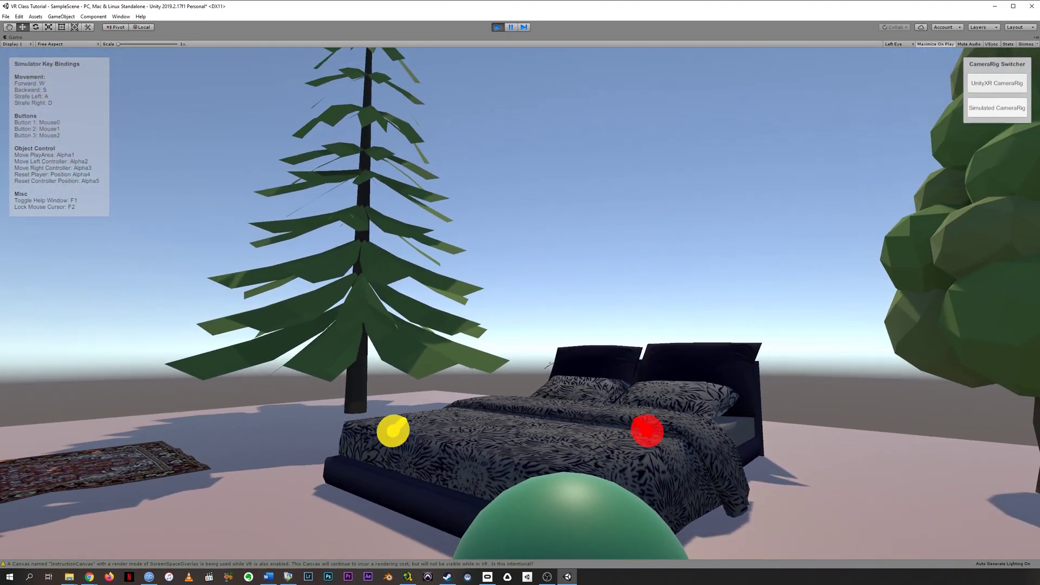
pyautogui.press('a')
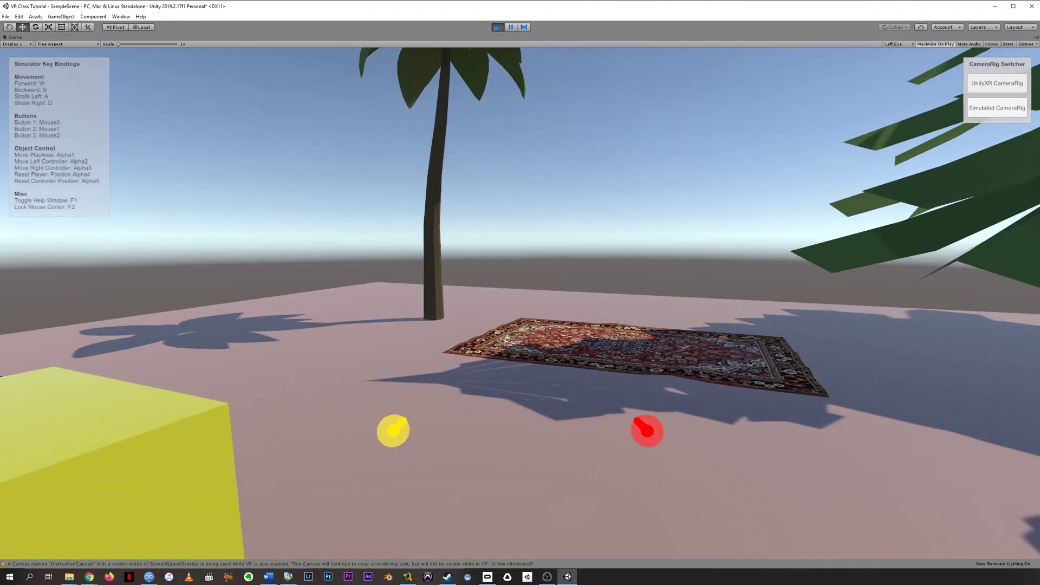
pyautogui.press('w')
pyautogui.press('w')
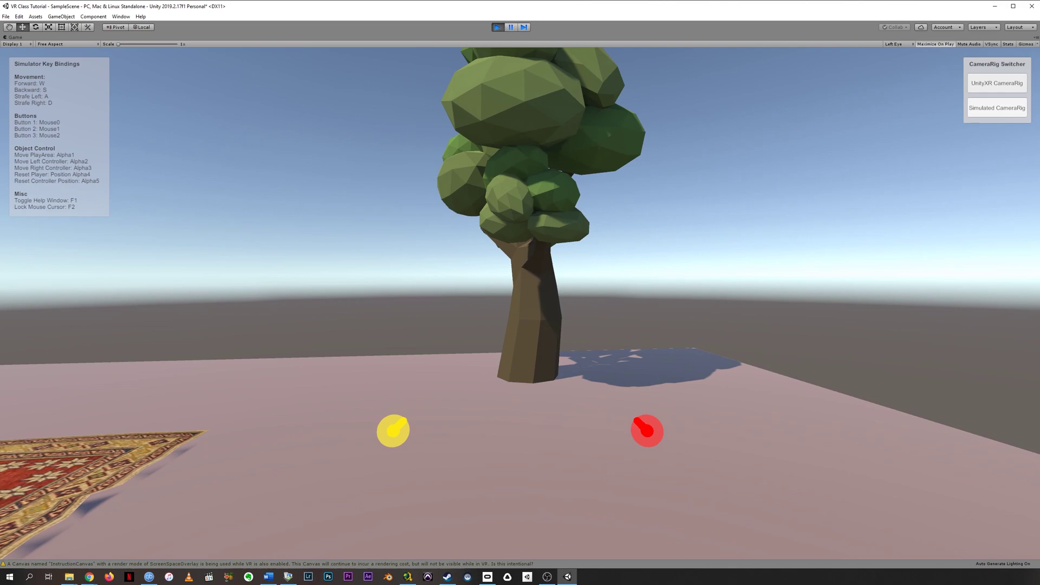
pyautogui.press('w')
pyautogui.press('d')
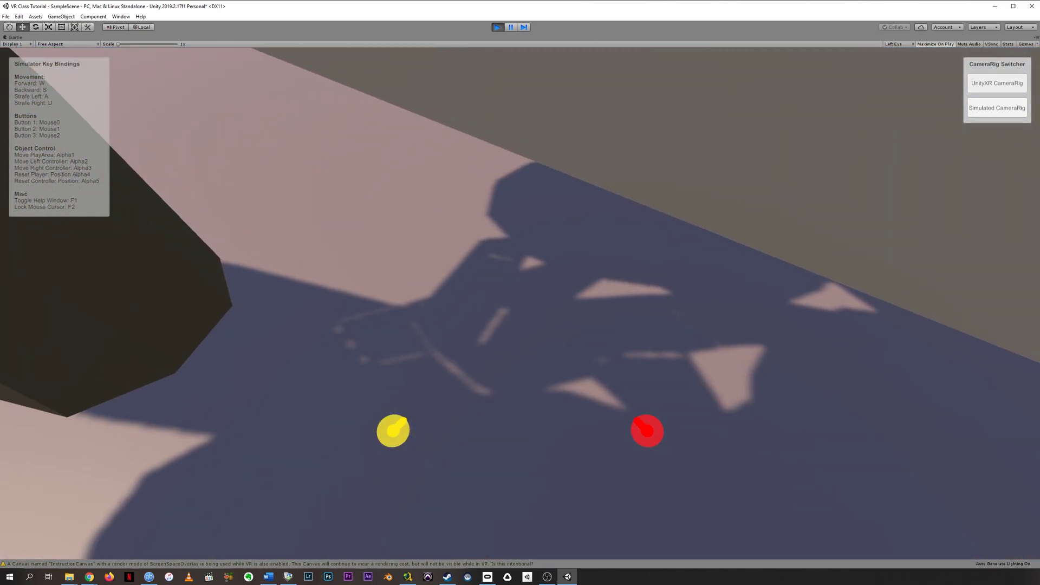
# Inspect the palm, pine and back of the bed, and reset the player position to view the cube and rugs.
pyautogui.press('w')
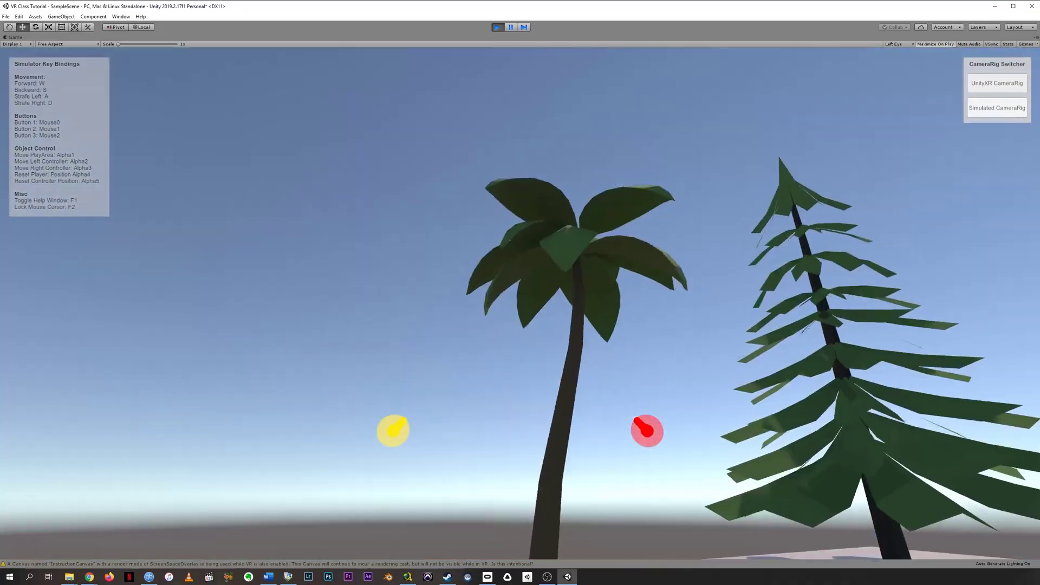
pyautogui.press('w')
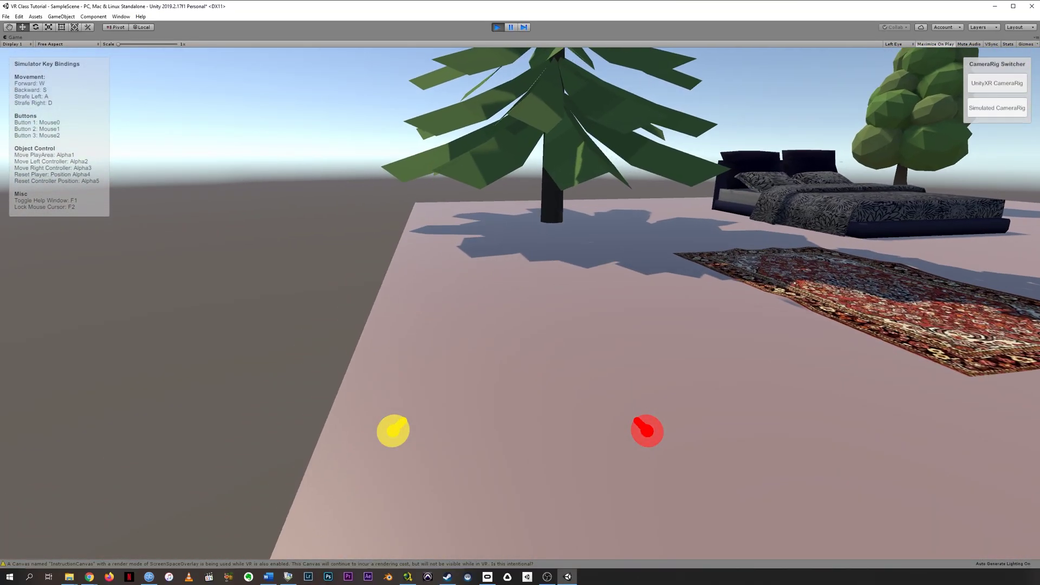
pyautogui.press('w')
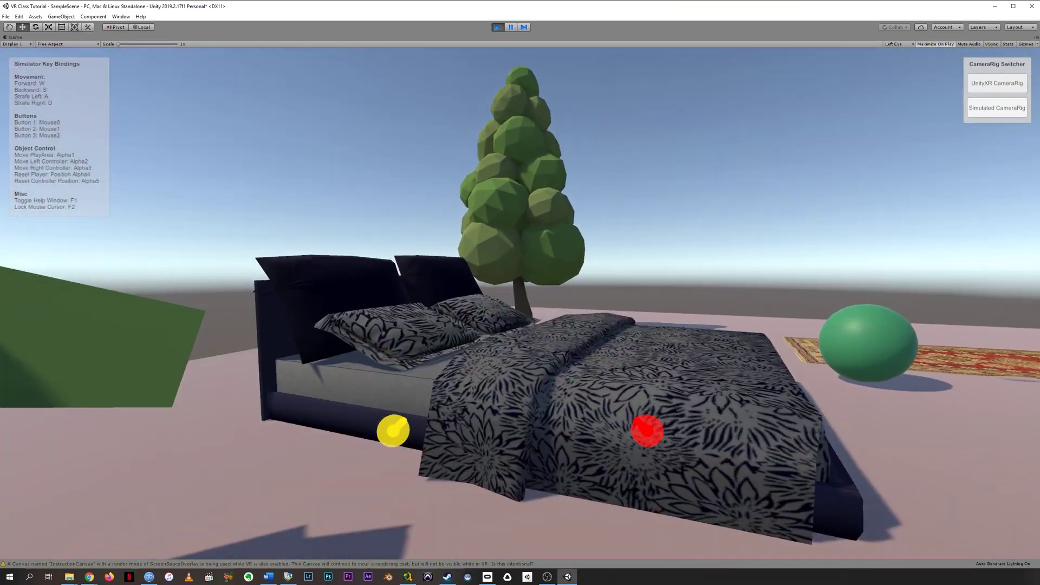
pyautogui.press('w')
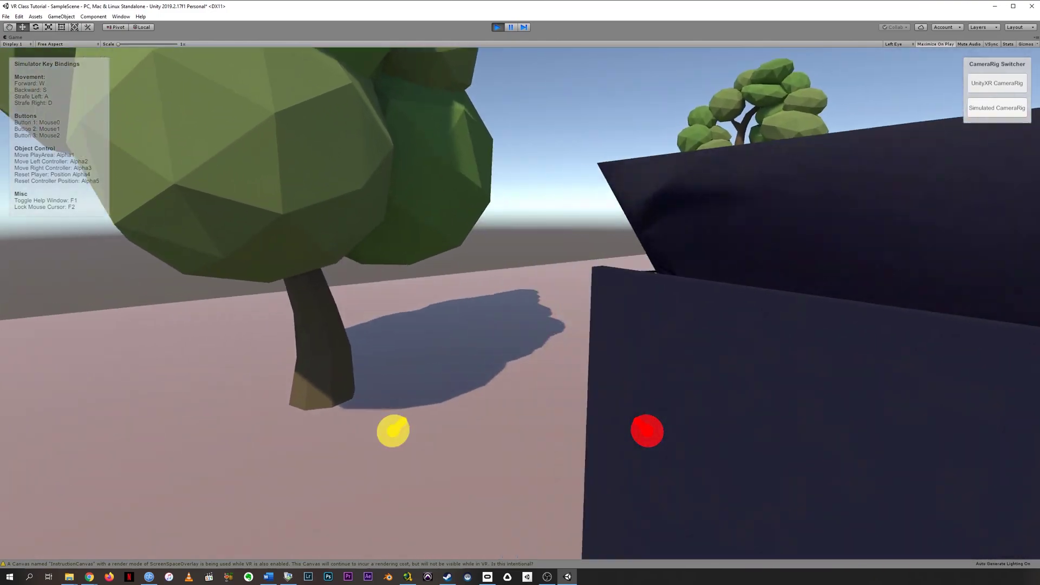
pyautogui.press('4')
pyautogui.press('w')
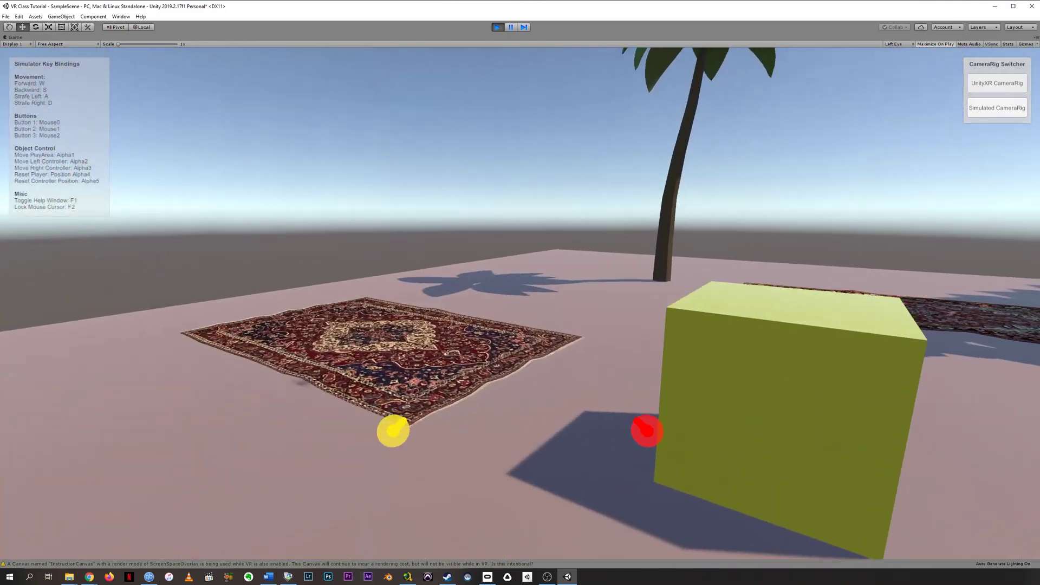
pyautogui.press('a')
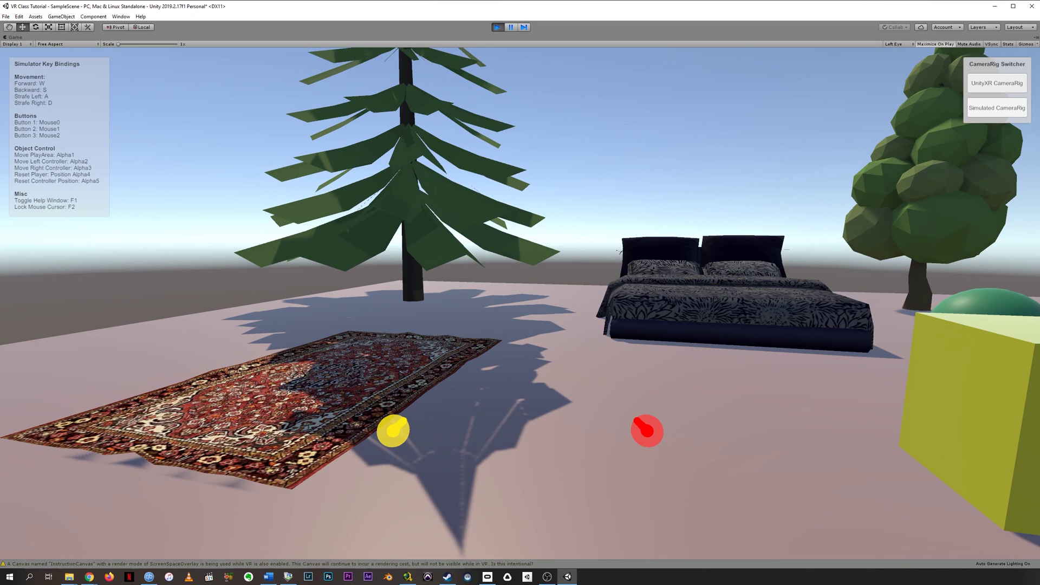